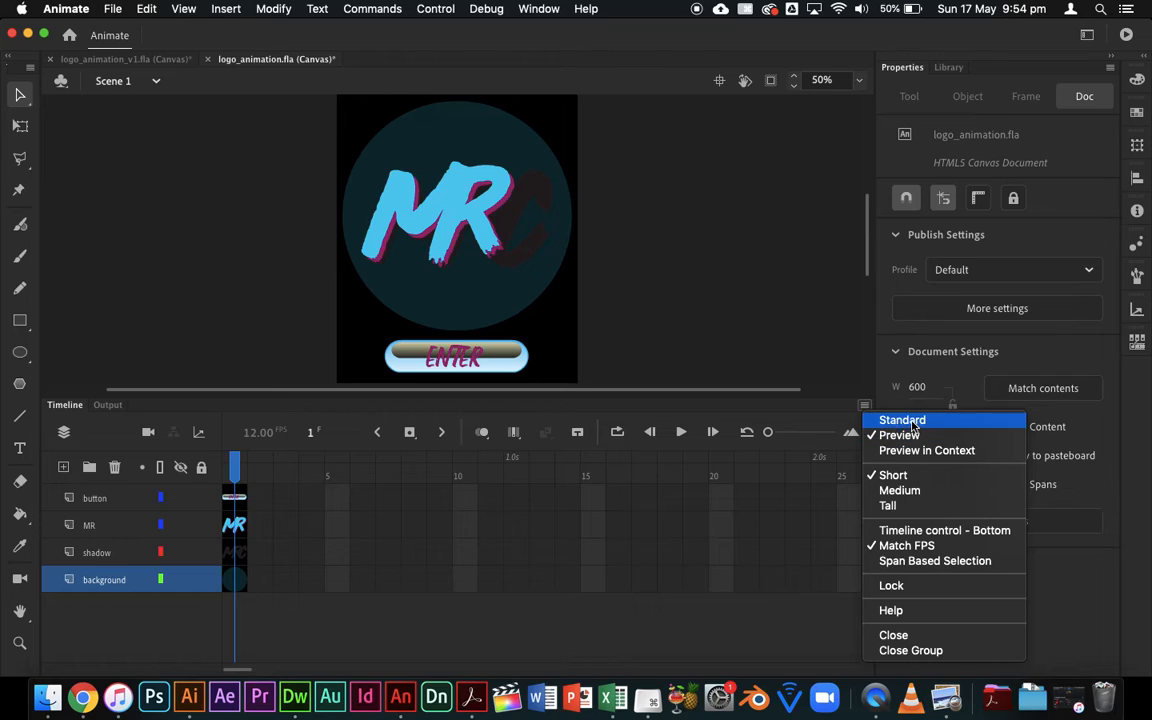
Step: Switch the timeline's frame display to Standard with Medium layer height
{"action": "left_click", "coordinate": [908, 421]}
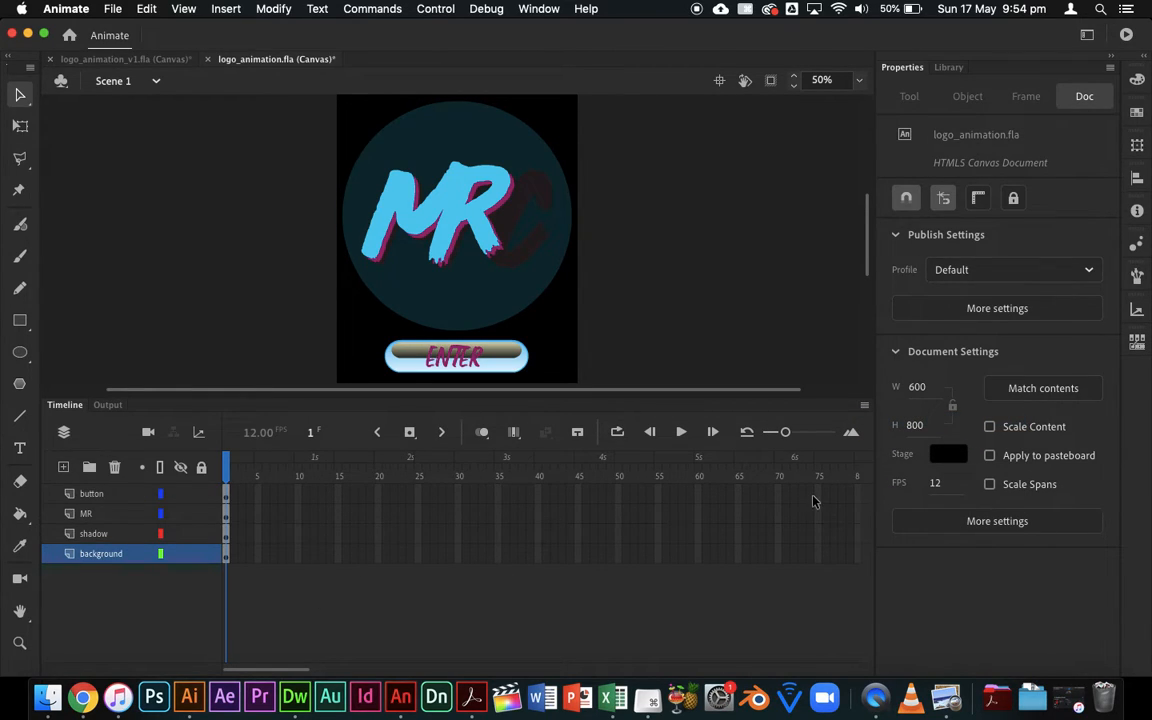
{"action": "left_click", "coordinate": [864, 405]}
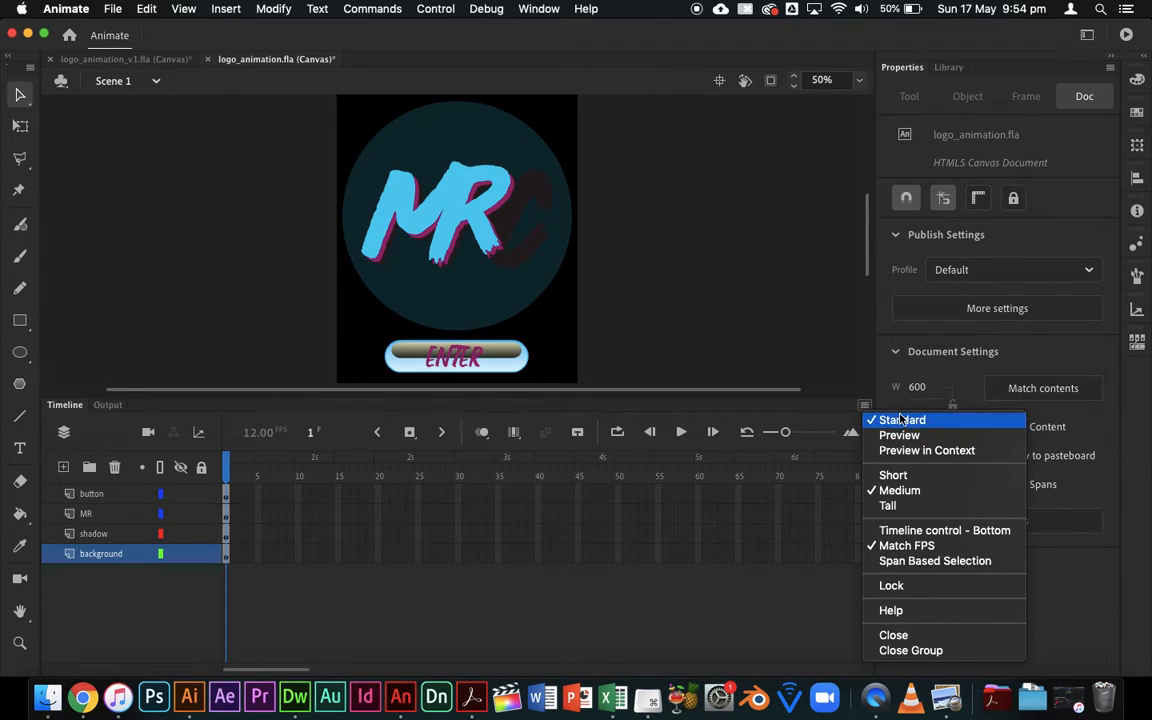
{"action": "left_click", "coordinate": [895, 475]}
{"action": "left_click", "coordinate": [864, 405]}
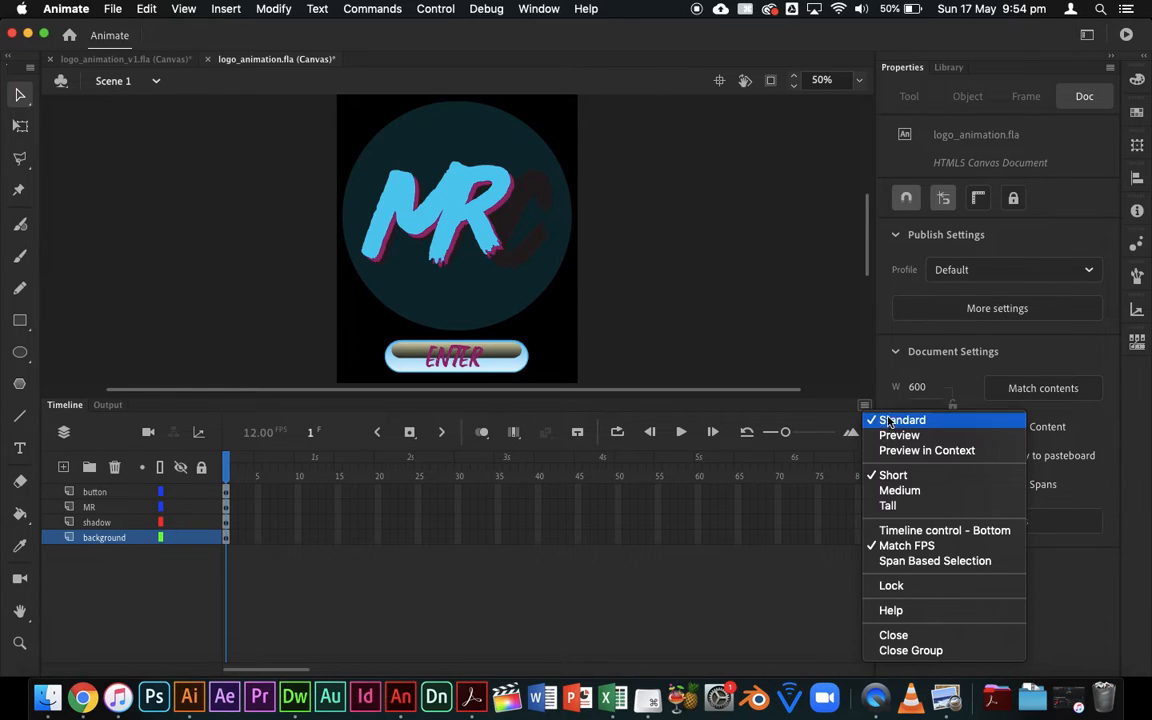
{"action": "left_click", "coordinate": [897, 490]}
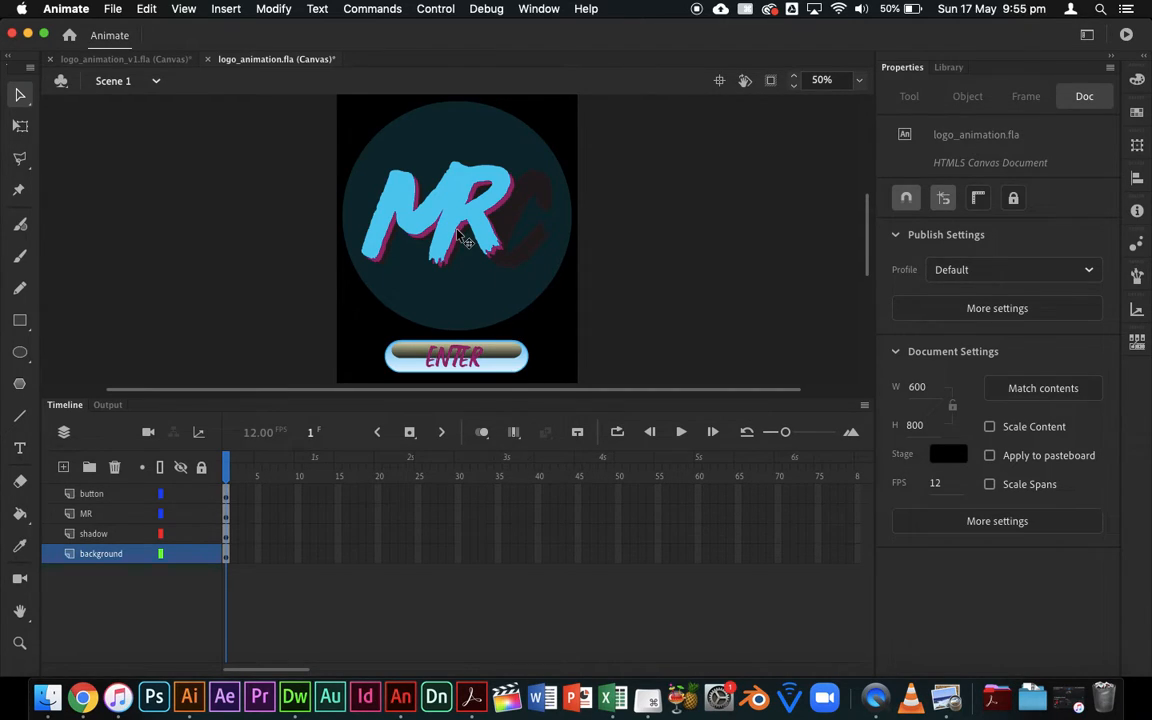
Step: Extend all four layers to frame 36 by inserting frames, and play the timeline from frame 1
{"action": "left_click_drag", "start_coordinate": [506, 494], "coordinate": [504, 561]}
{"action": "left_click_drag", "start_coordinate": [505, 520], "coordinate": [697, 532]}
{"action": "left_click_drag", "start_coordinate": [506, 493], "coordinate": [504, 548]}
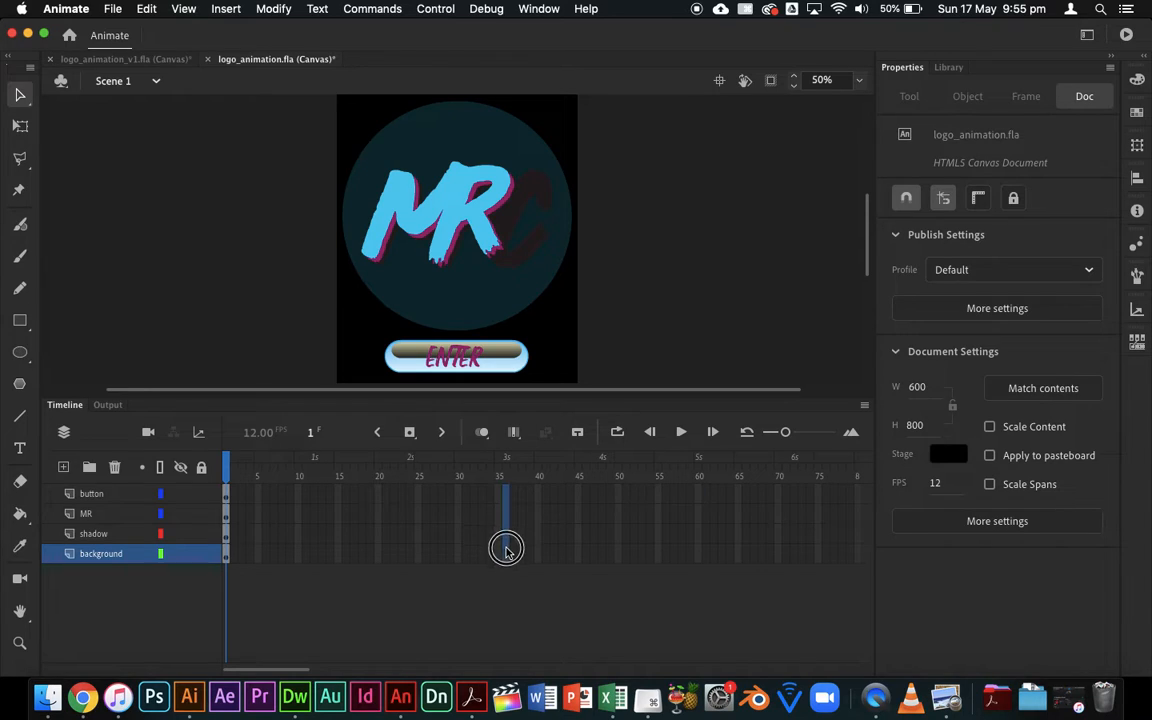
{"action": "right_click", "coordinate": [506, 558]}
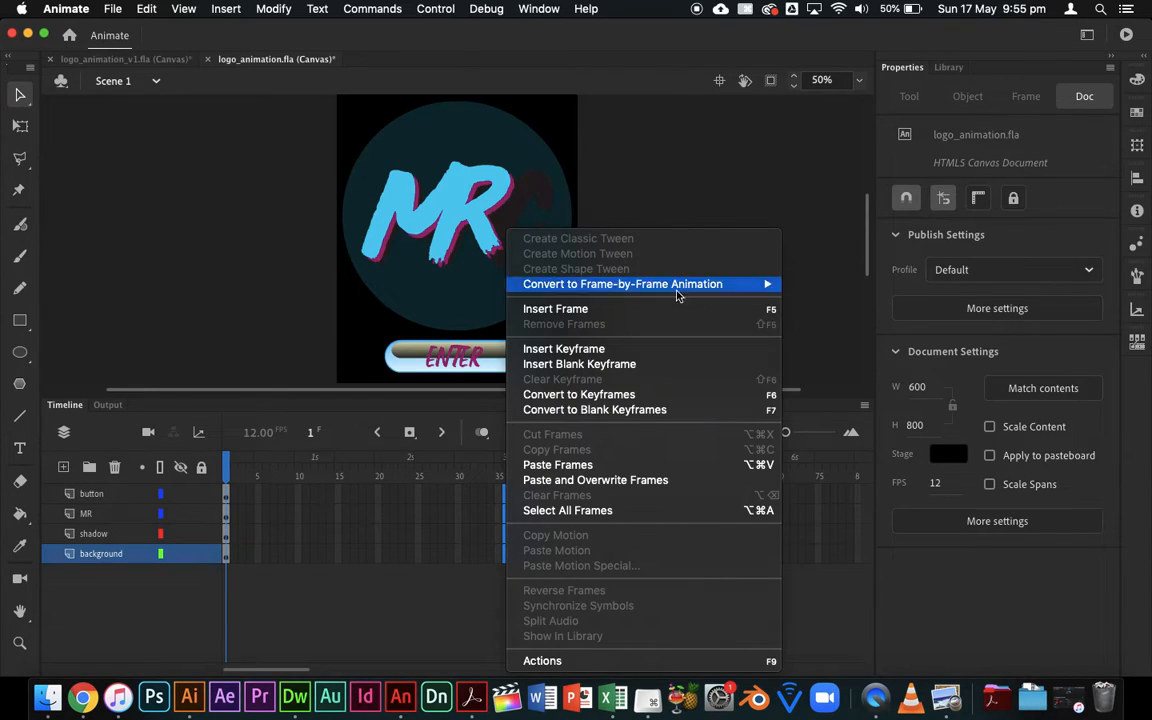
{"action": "left_click", "coordinate": [571, 311]}
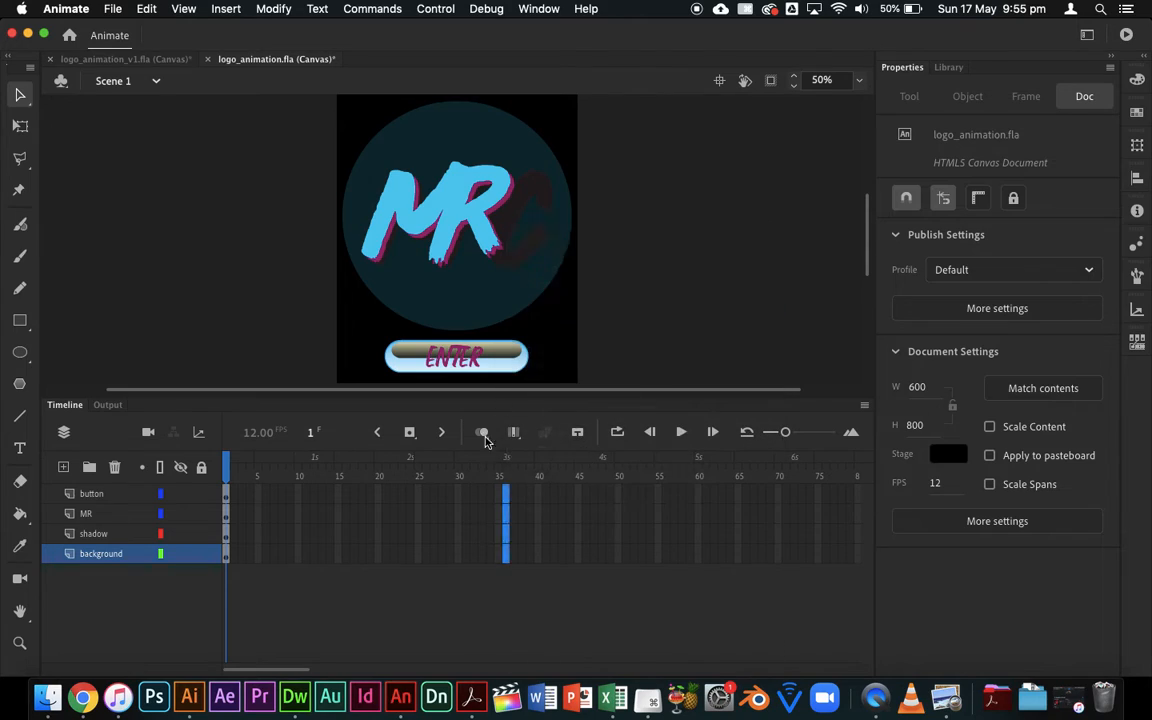
{"action": "left_click", "coordinate": [228, 471]}
{"action": "key", "text": "Return"}
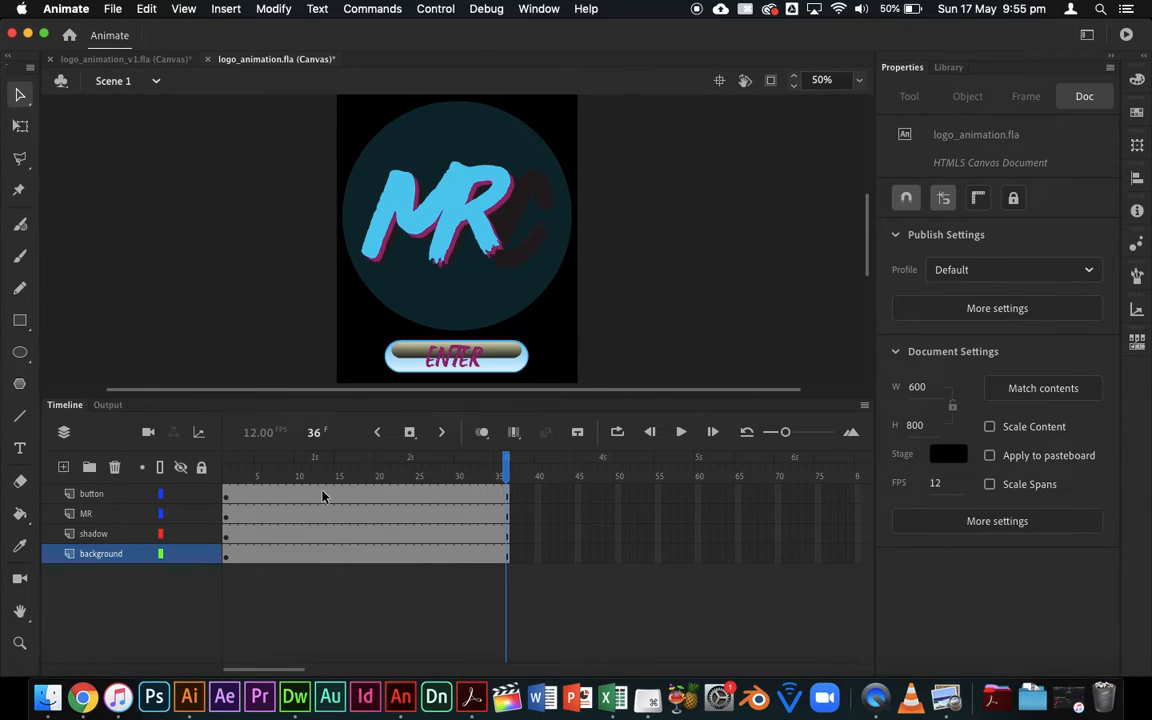
Step: Create motion tweens on the button, MR, shadow and background layers simultaneously
{"action": "left_click_drag", "start_coordinate": [322, 496], "coordinate": [396, 560]}
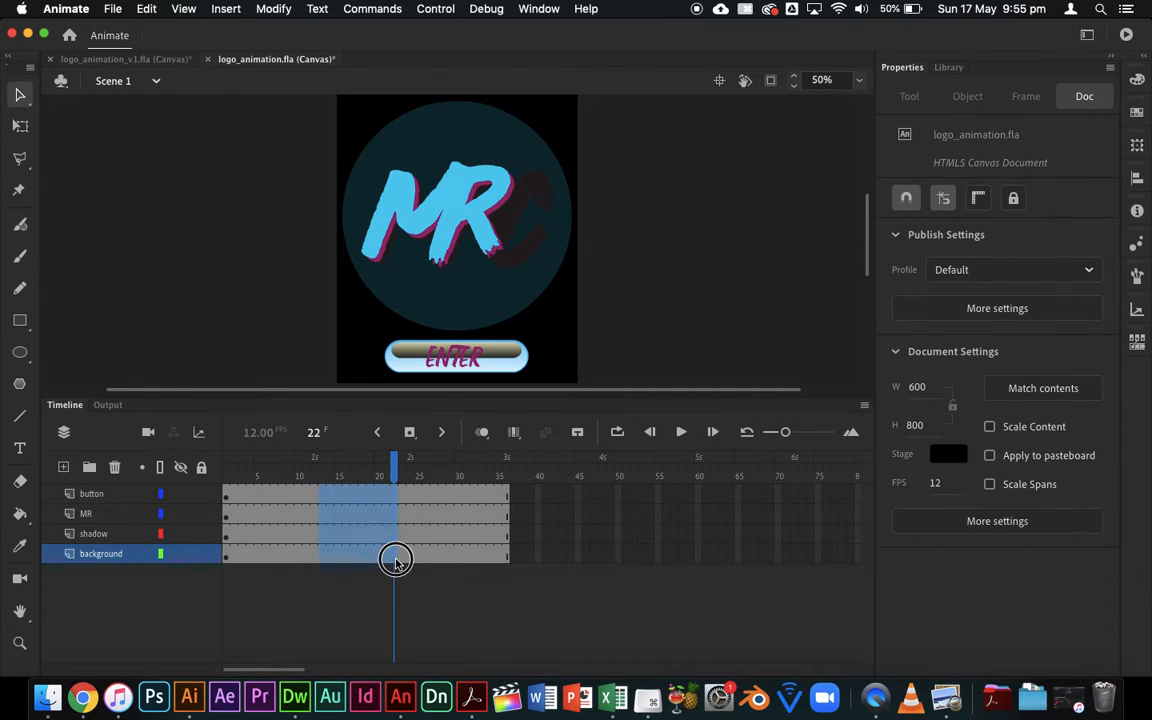
{"action": "left_click", "coordinate": [374, 623]}
{"action": "left_click_drag", "start_coordinate": [336, 505], "coordinate": [336, 563]}
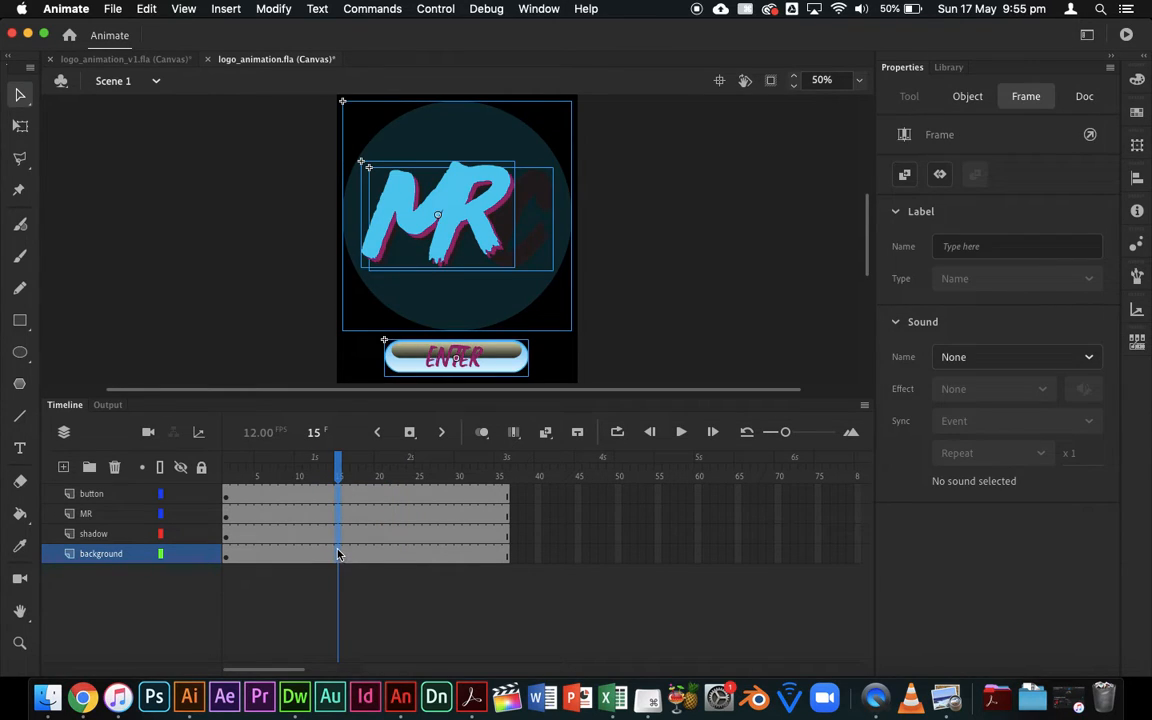
{"action": "right_click", "coordinate": [338, 555]}
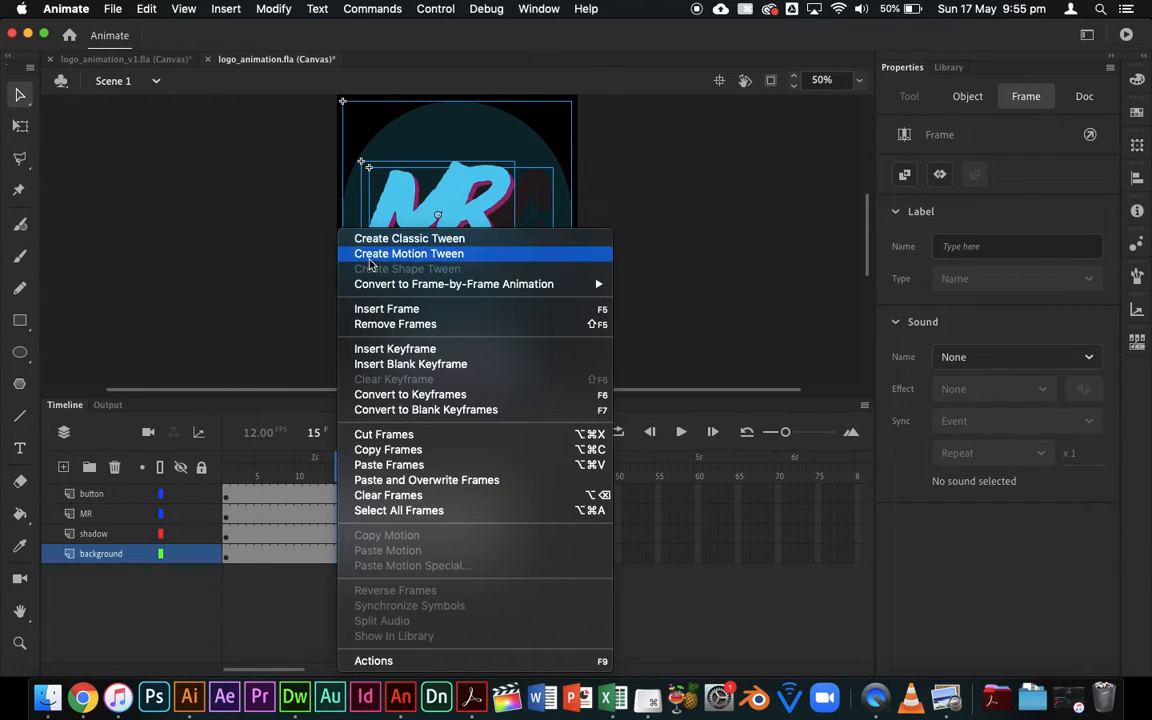
{"action": "left_click", "coordinate": [398, 256]}
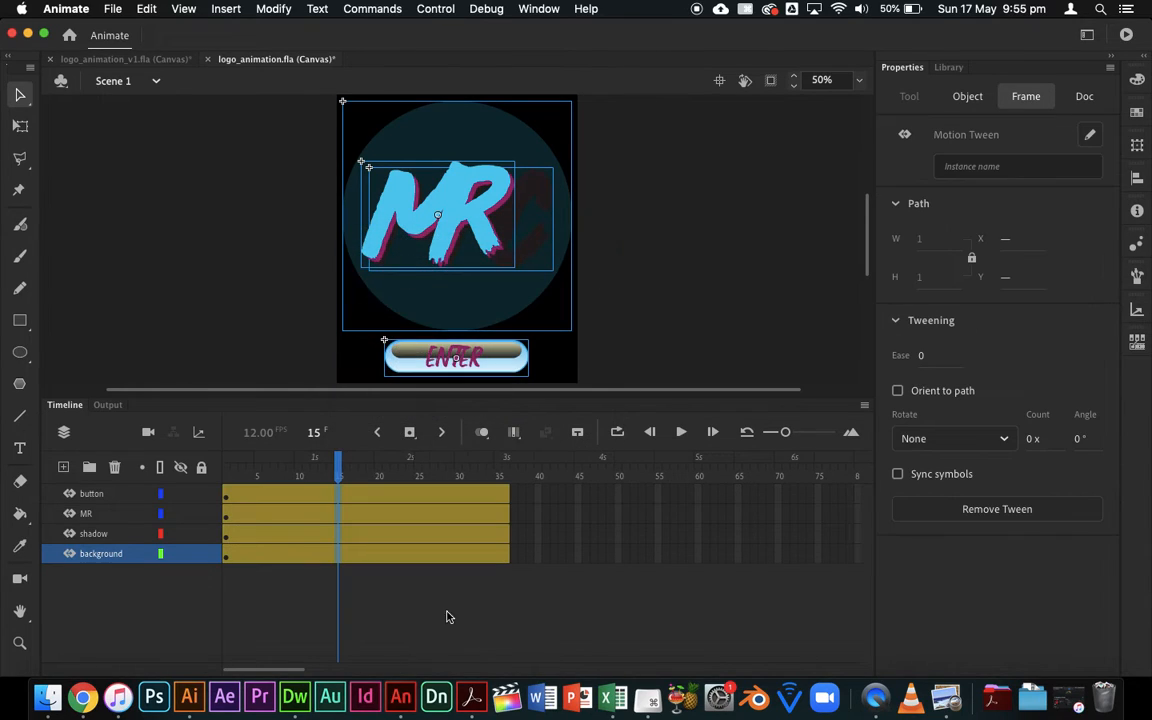
{"action": "left_click", "coordinate": [406, 604]}
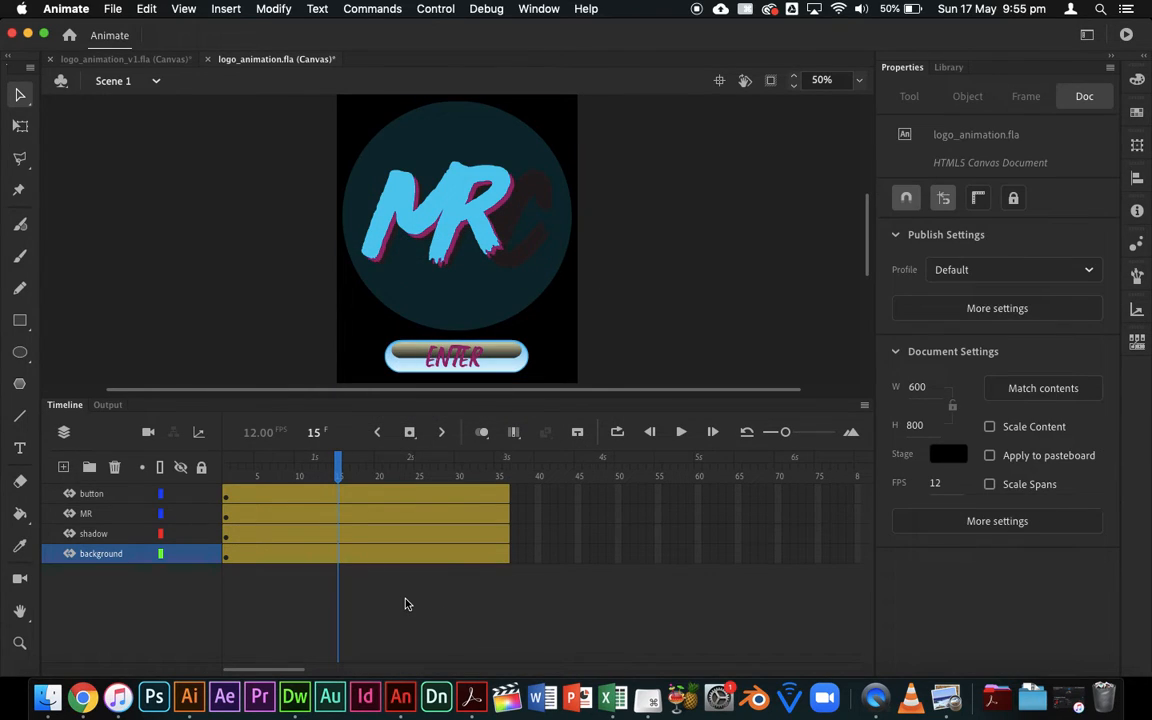
Step: Insert keyframes for all properties at frame 36 on all four tweened layers
{"action": "left_click", "coordinate": [505, 476]}
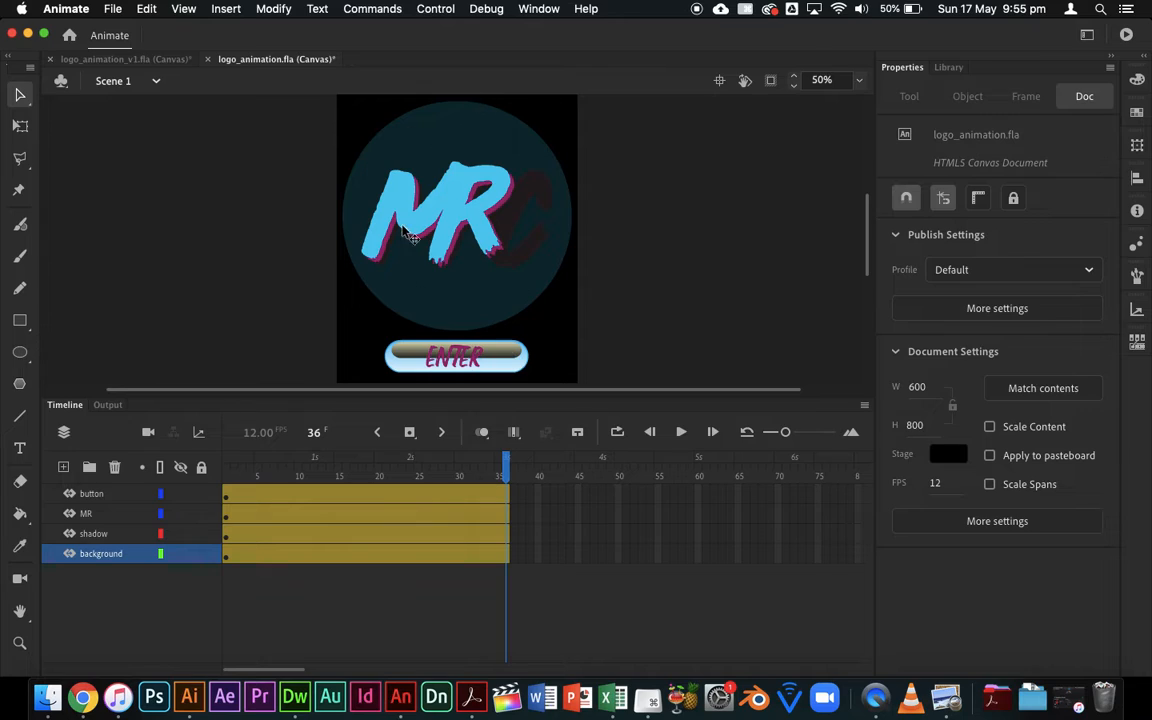
{"action": "left_click", "coordinate": [226, 465]}
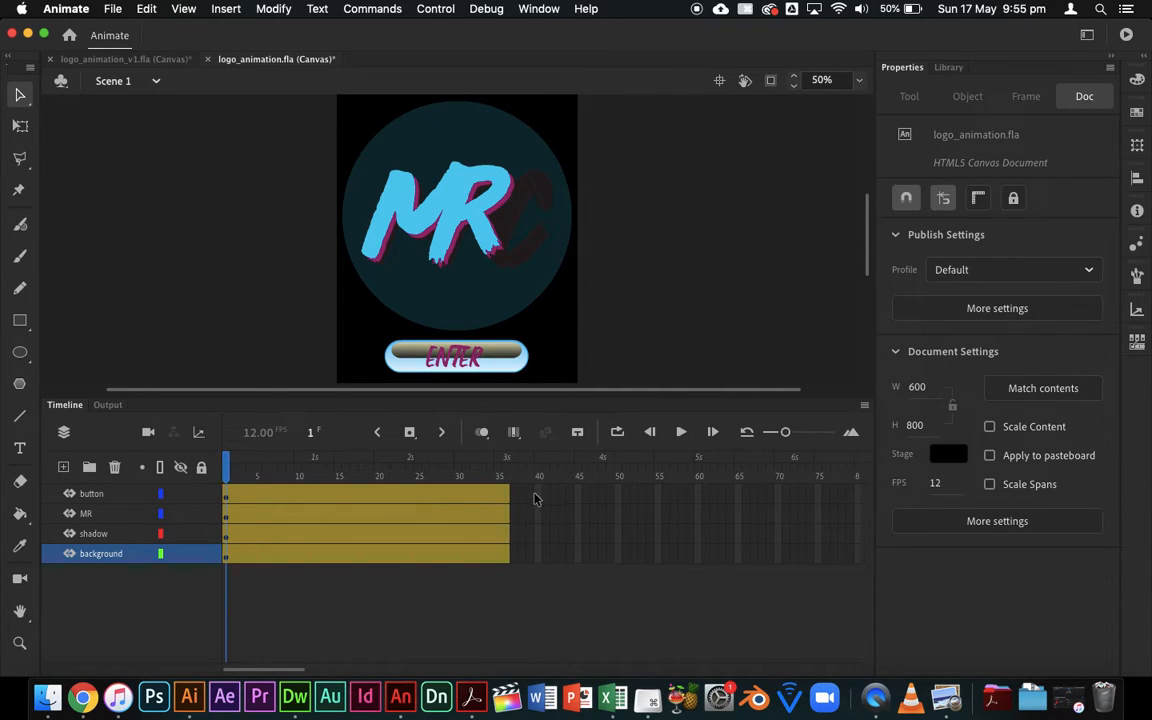
{"action": "left_click", "coordinate": [506, 471]}
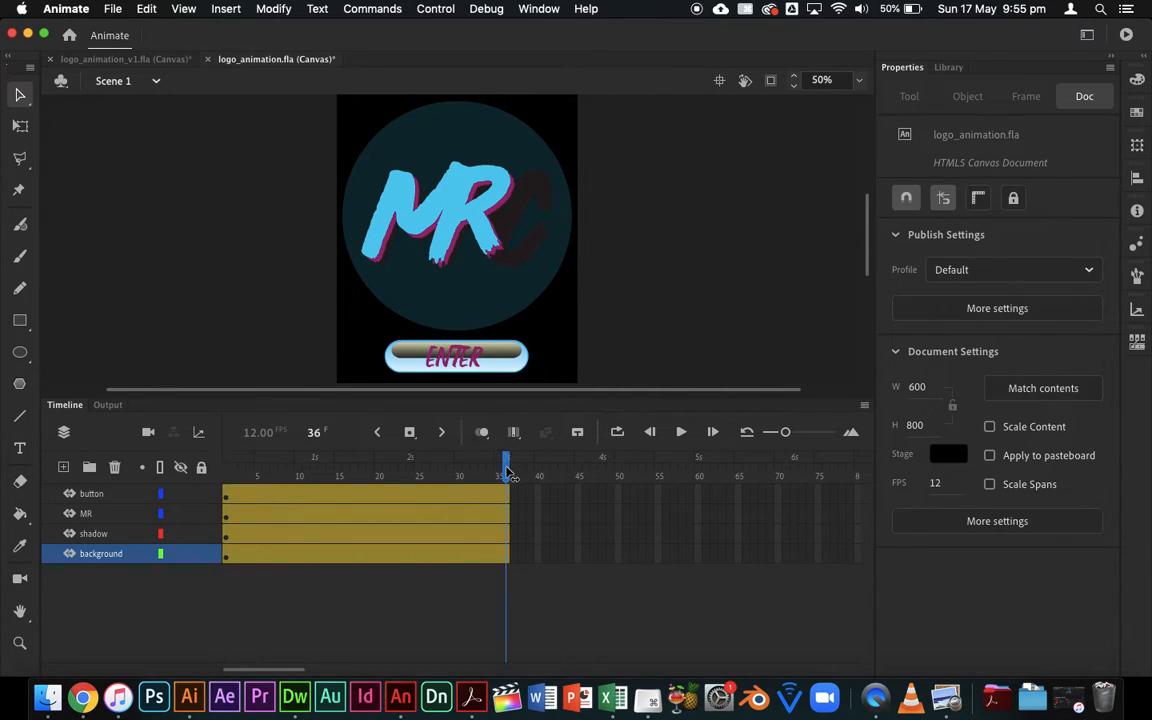
{"action": "left_click_drag", "start_coordinate": [506, 498], "coordinate": [519, 597]}
{"action": "left_click", "coordinate": [519, 597]}
{"action": "left_click_drag", "start_coordinate": [505, 495], "coordinate": [505, 560]}
{"action": "right_click", "coordinate": [505, 558]}
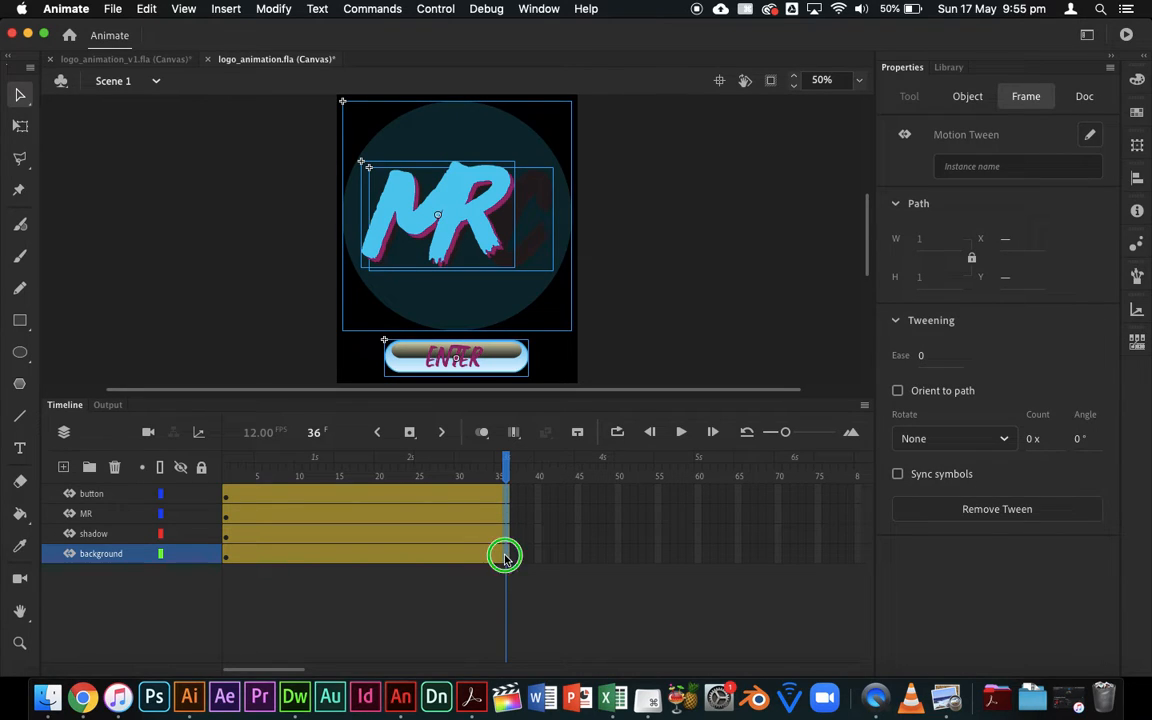
{"action": "mouse_move", "coordinate": [565, 345]}
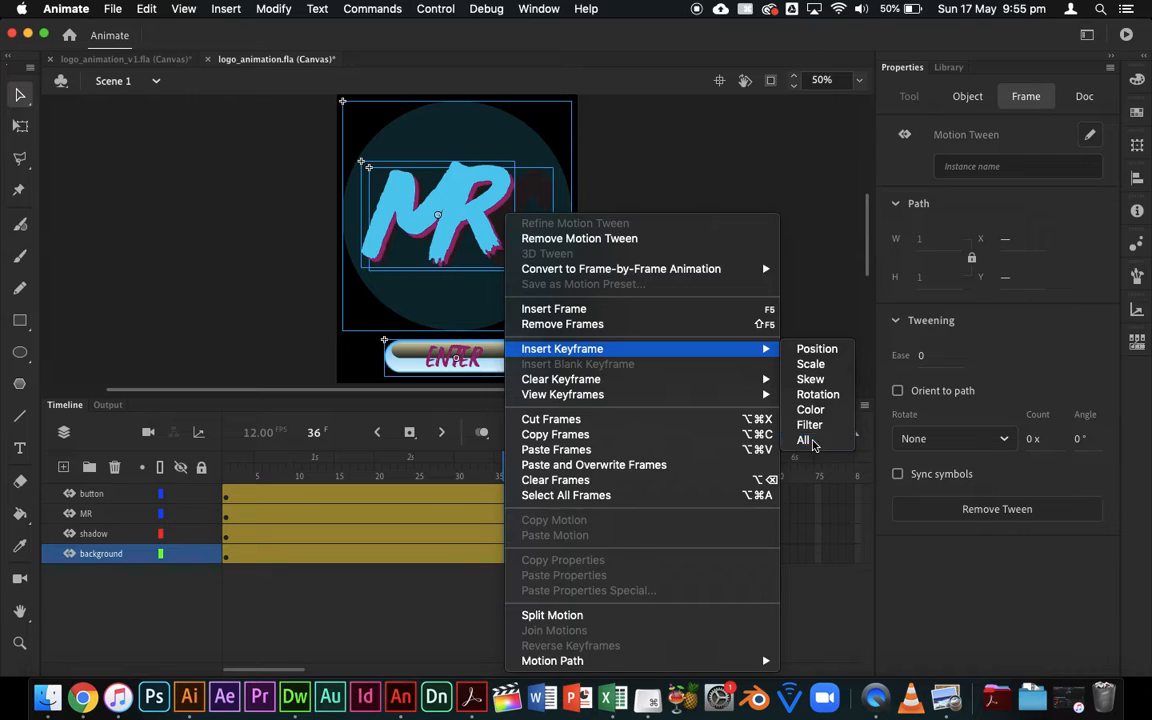
{"action": "left_click", "coordinate": [805, 440]}
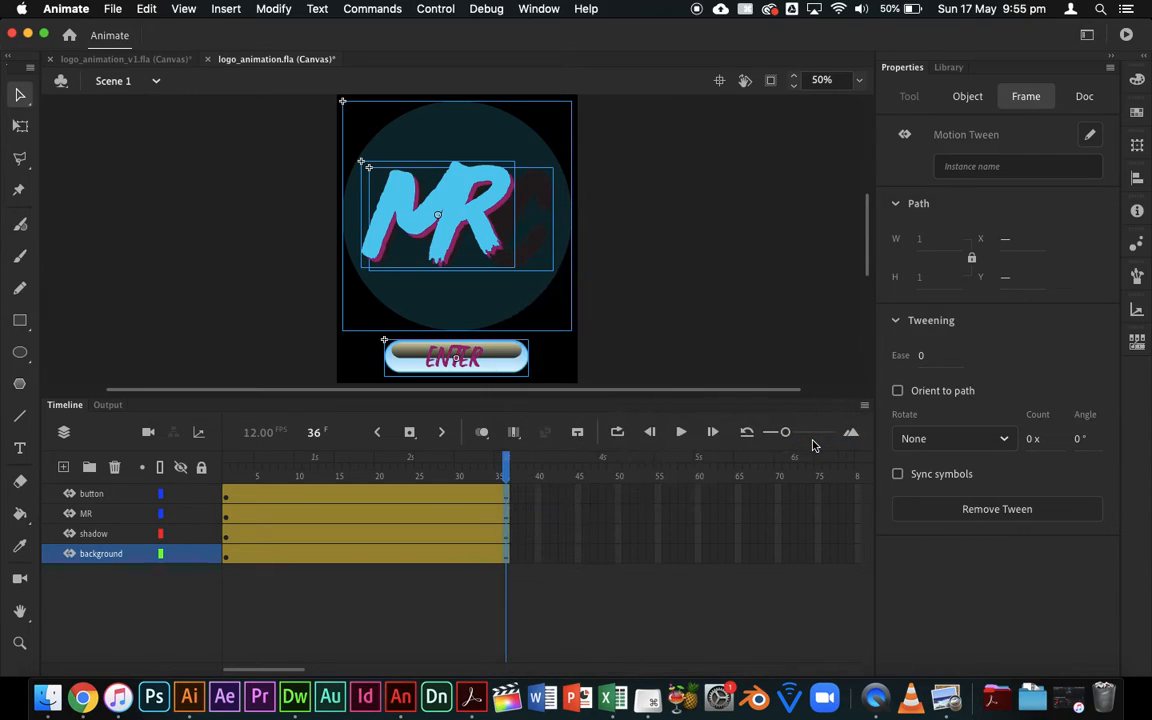
{"action": "right_click", "coordinate": [507, 511]}
{"action": "mouse_move", "coordinate": [672, 352]}
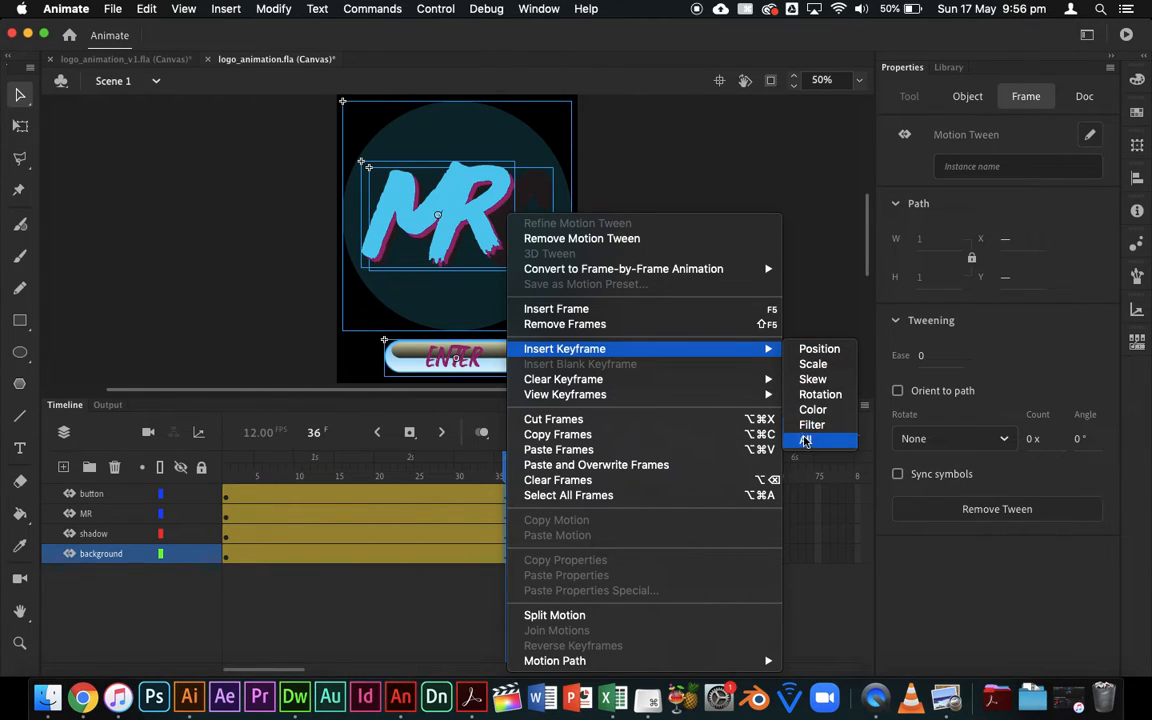
{"action": "left_click", "coordinate": [828, 310]}
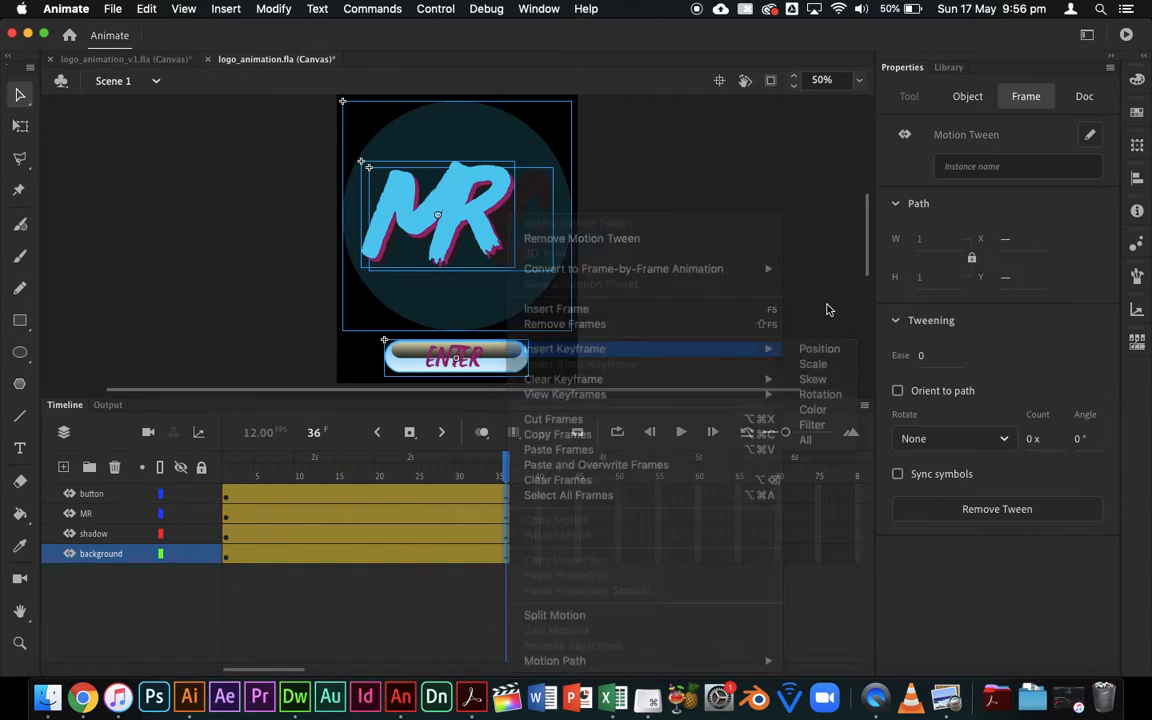
{"action": "left_click", "coordinate": [229, 492]}
{"action": "left_click", "coordinate": [505, 497]}
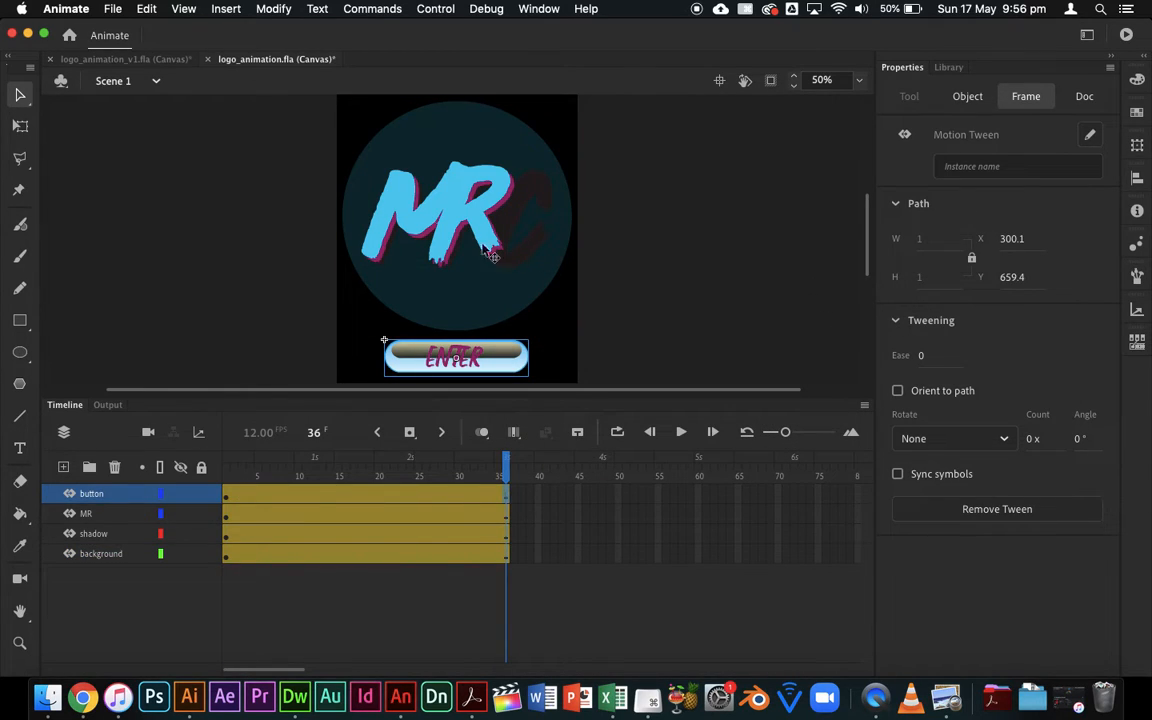
{"action": "left_click", "coordinate": [505, 465]}
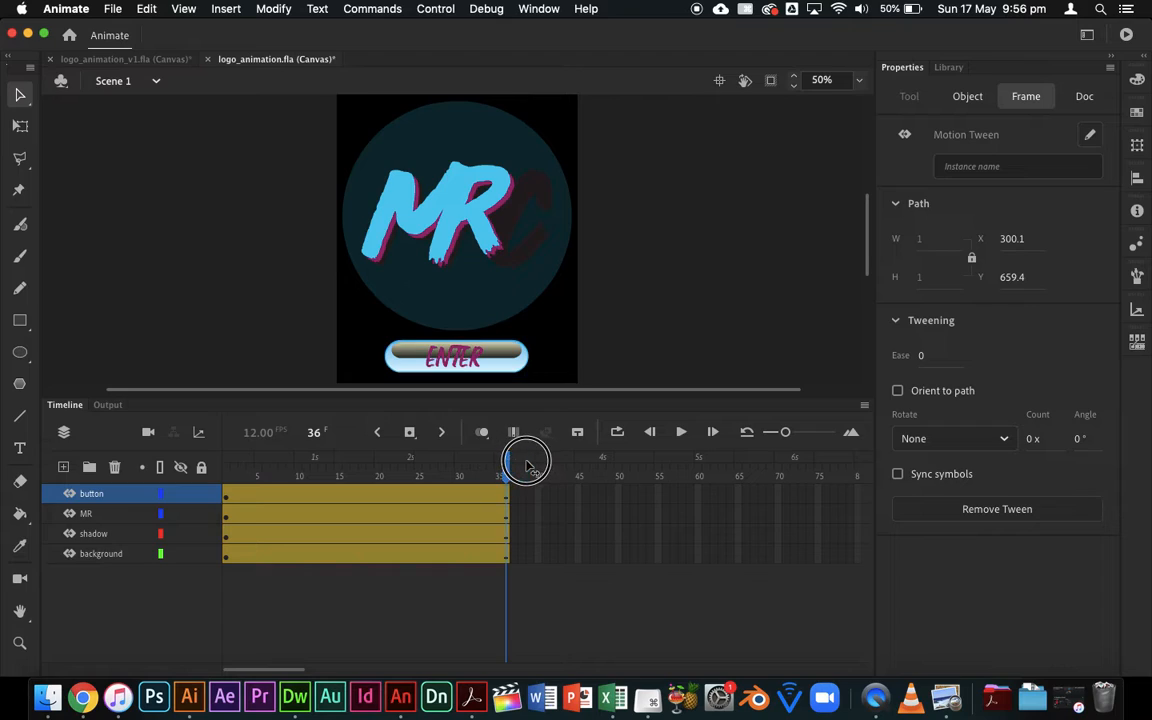
Step: At frame 1, move the MR logo off the left side of the stage to about X -400, Y 174, and preview the motion
{"action": "left_click", "coordinate": [229, 476]}
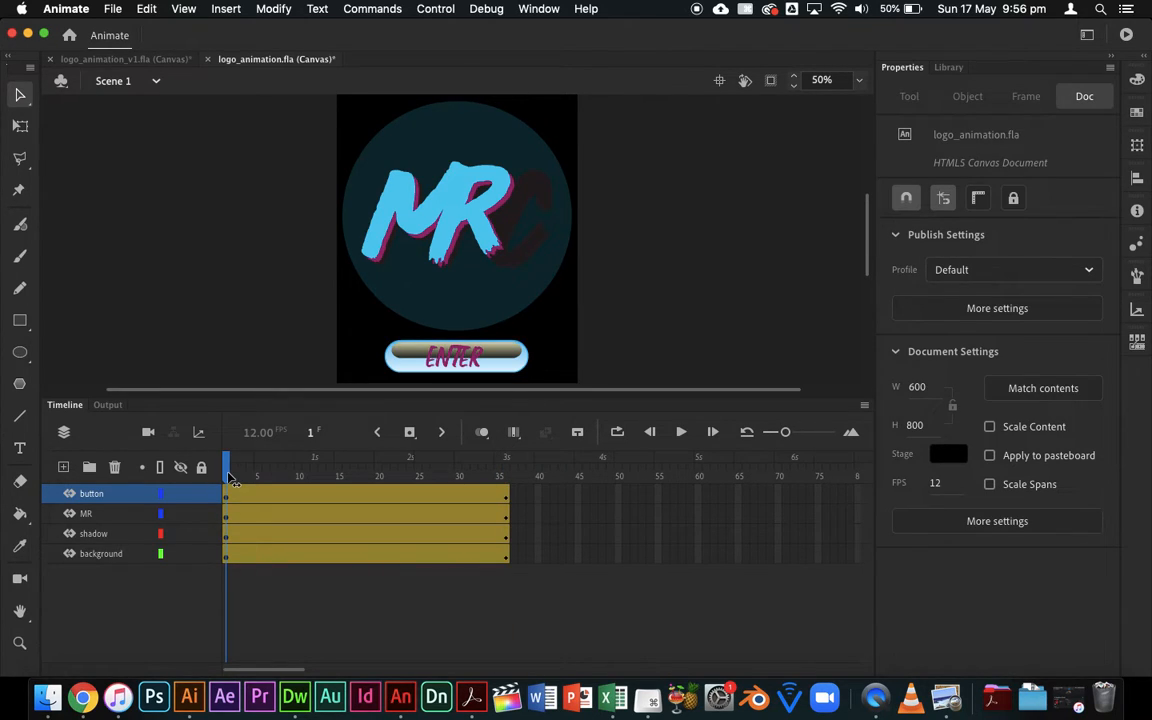
{"action": "left_click", "coordinate": [441, 209]}
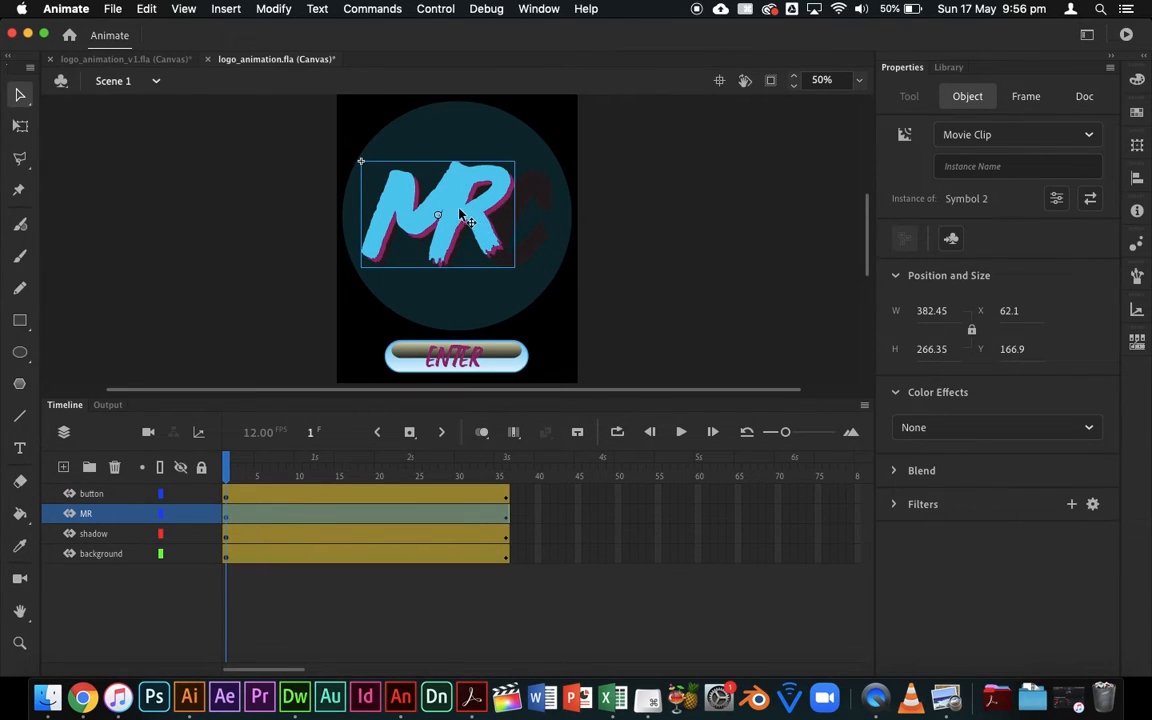
{"action": "left_click_drag", "start_coordinate": [460, 215], "coordinate": [268, 211]}
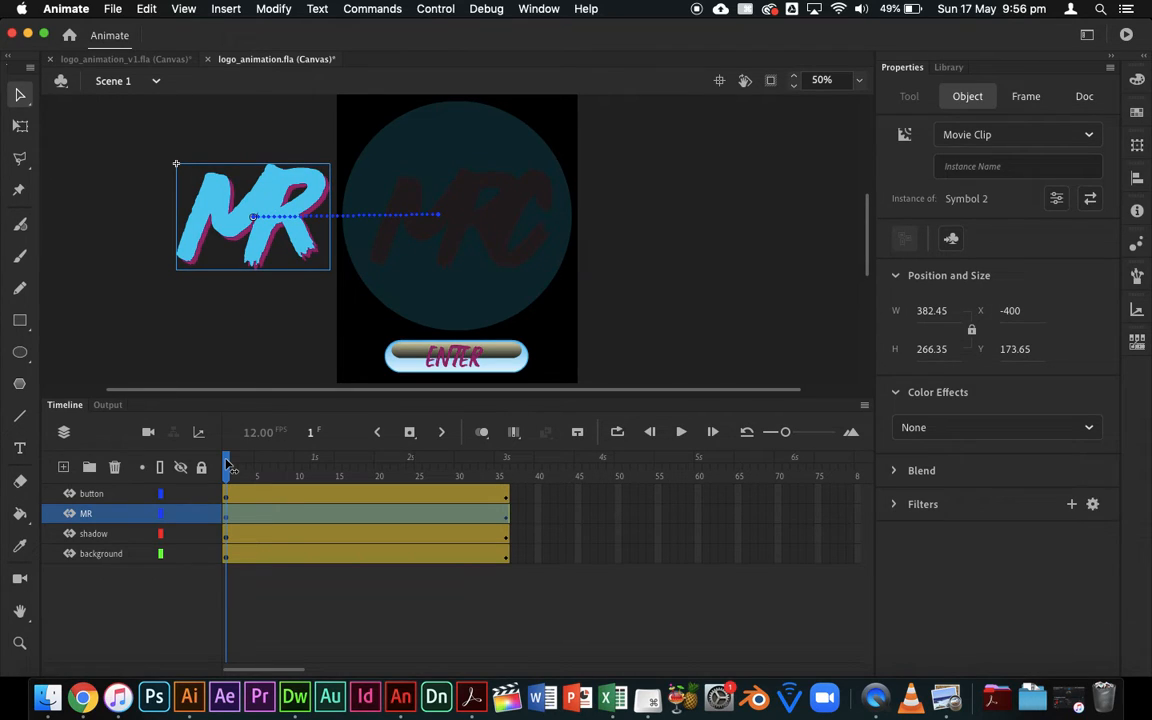
{"action": "key", "text": "Return"}
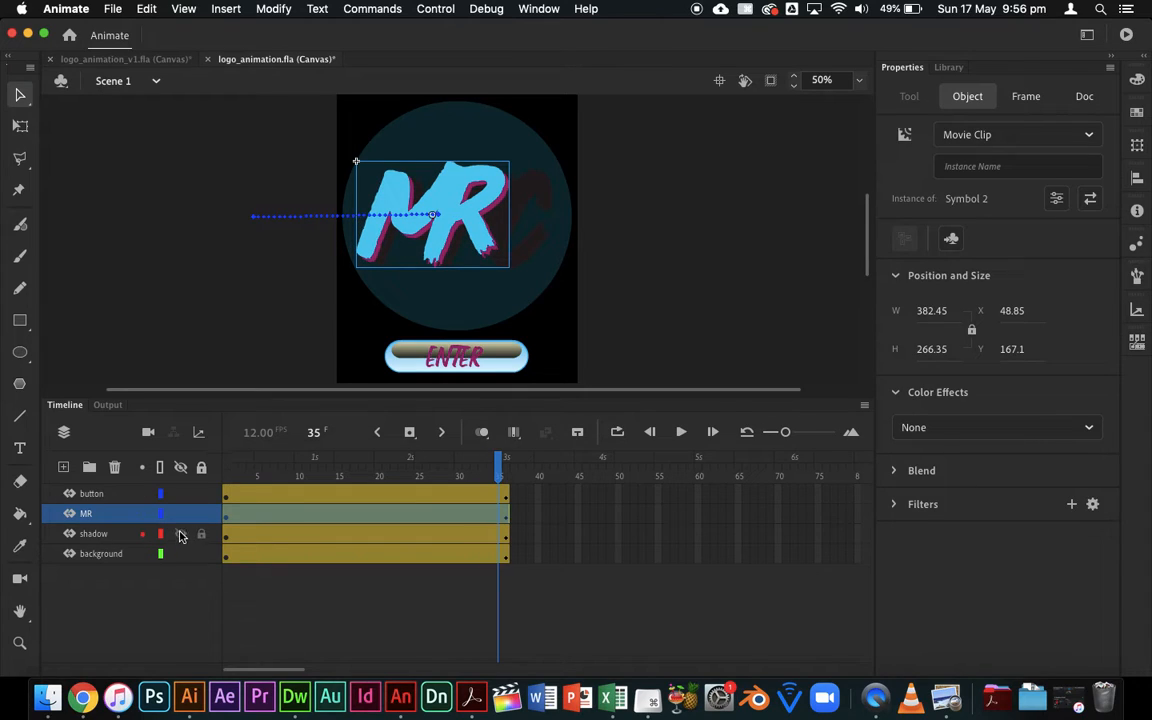
Step: At frame 1, move the MRC shadow off the right side of the stage to about X 618, Y 183
{"action": "left_click", "coordinate": [537, 217]}
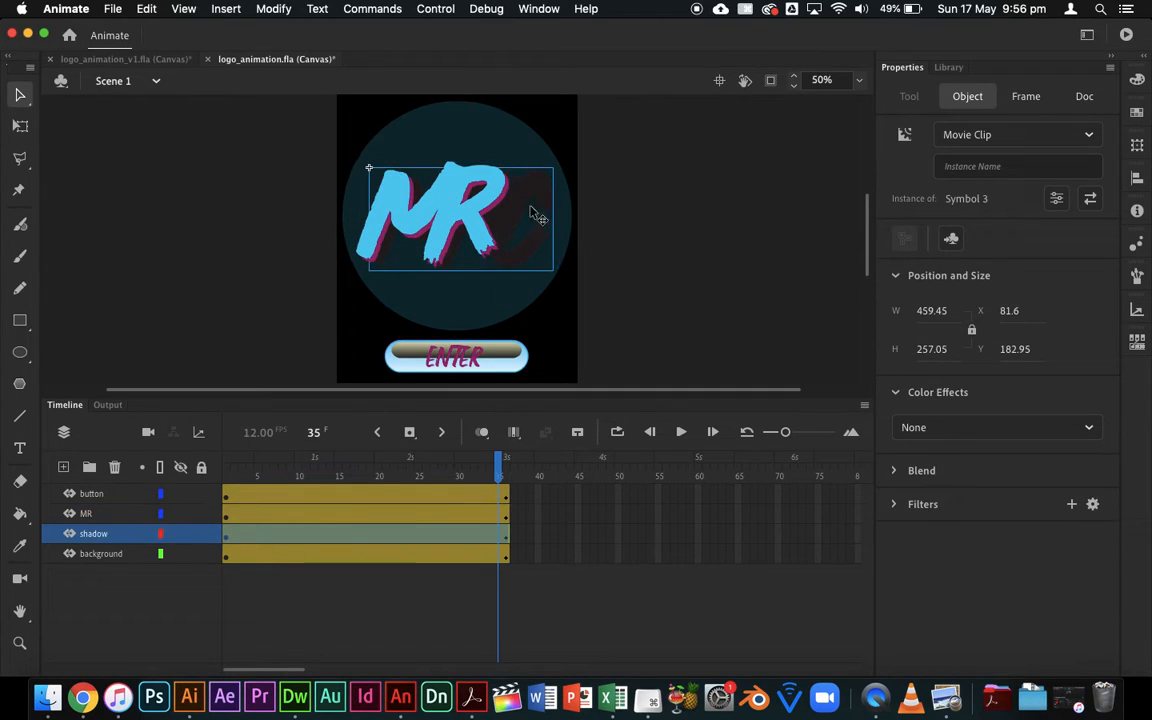
{"action": "left_click", "coordinate": [228, 462]}
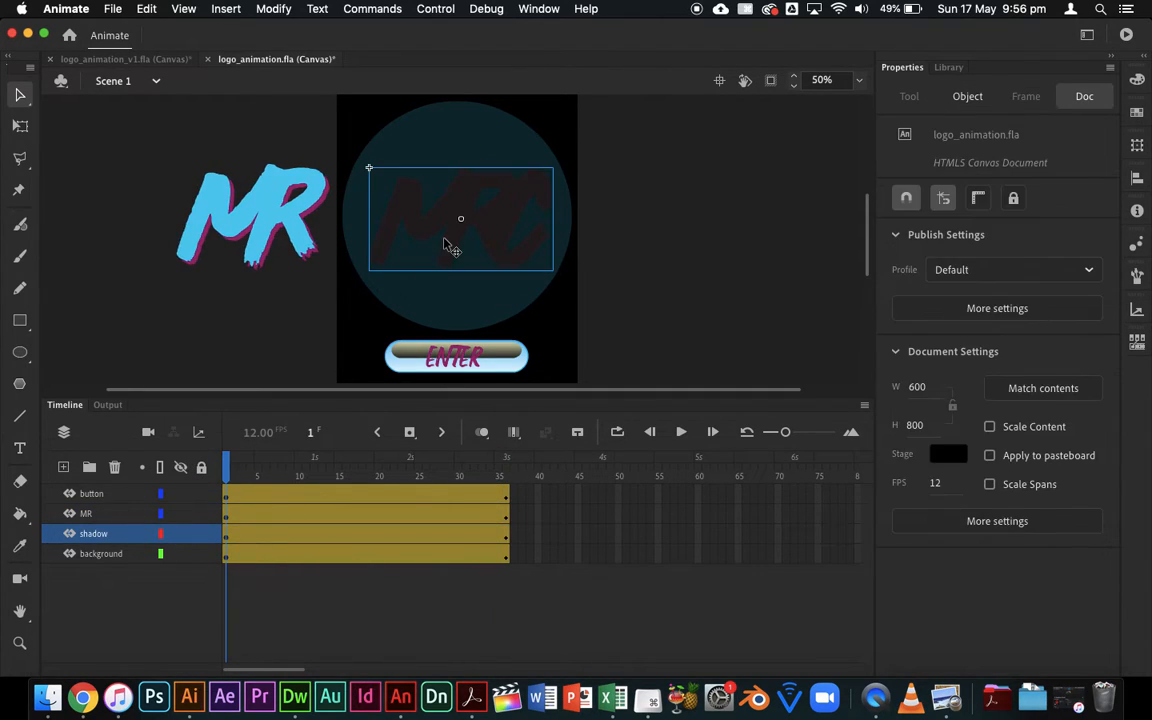
{"action": "left_click", "coordinate": [503, 213]}
{"action": "left_click_drag", "start_coordinate": [499, 223], "coordinate": [716, 232]}
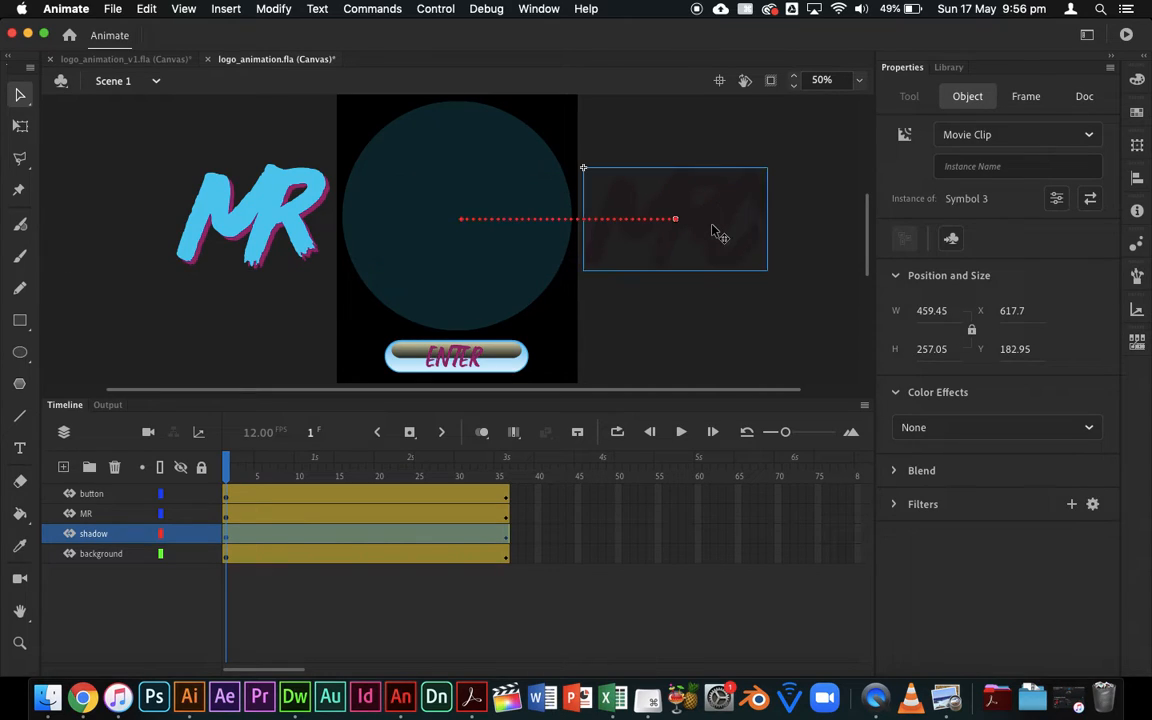
Step: Set the background circle's alpha to 0% at frame 1 and check its fade-in against frame 36
{"action": "left_click", "coordinate": [456, 281]}
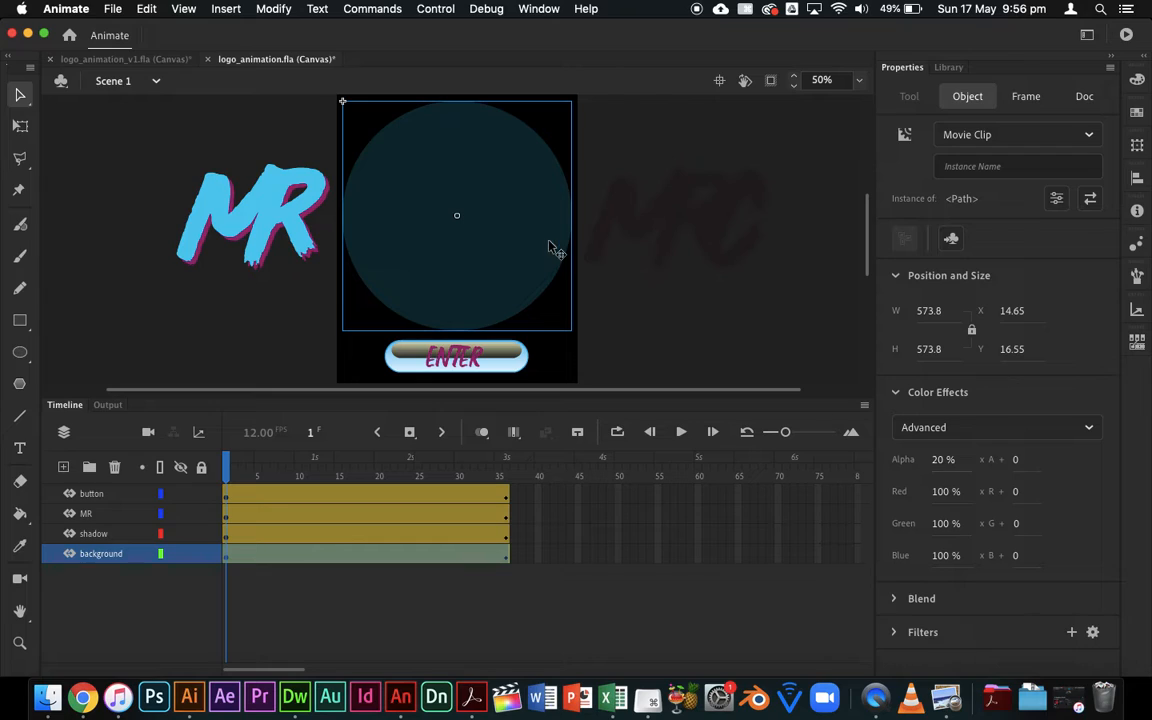
{"action": "left_click", "coordinate": [940, 459]}
{"action": "type", "text": "0"}
{"action": "key", "text": "Return"}
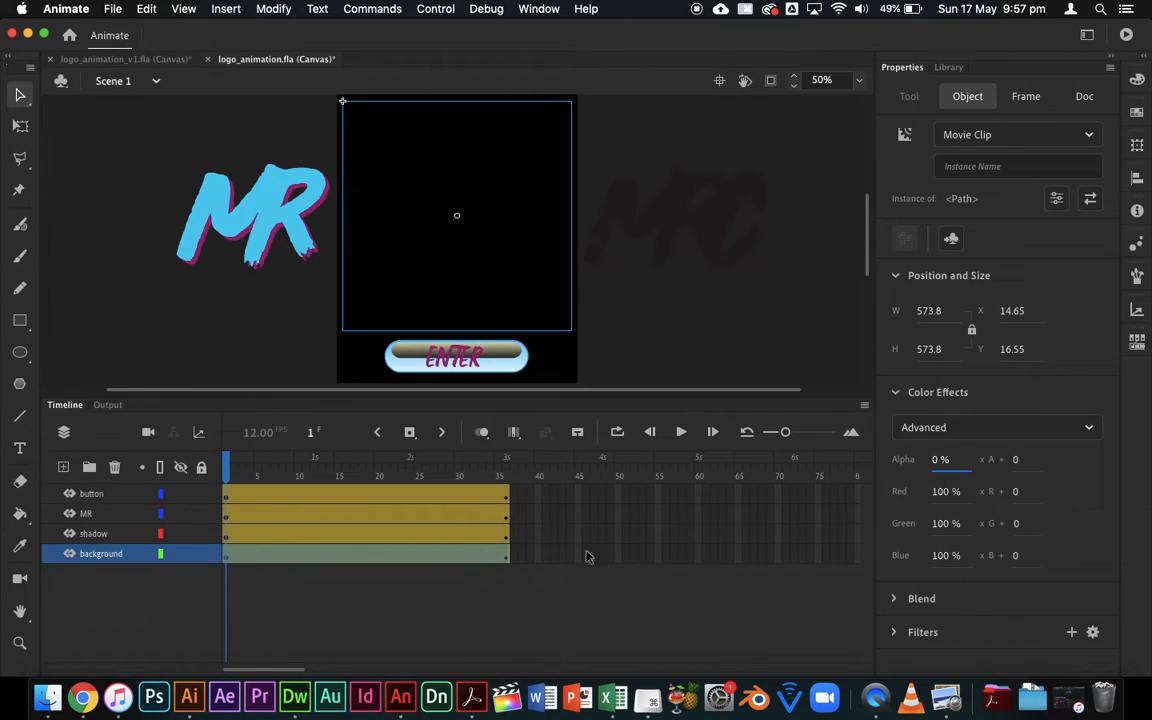
{"action": "left_click", "coordinate": [506, 480]}
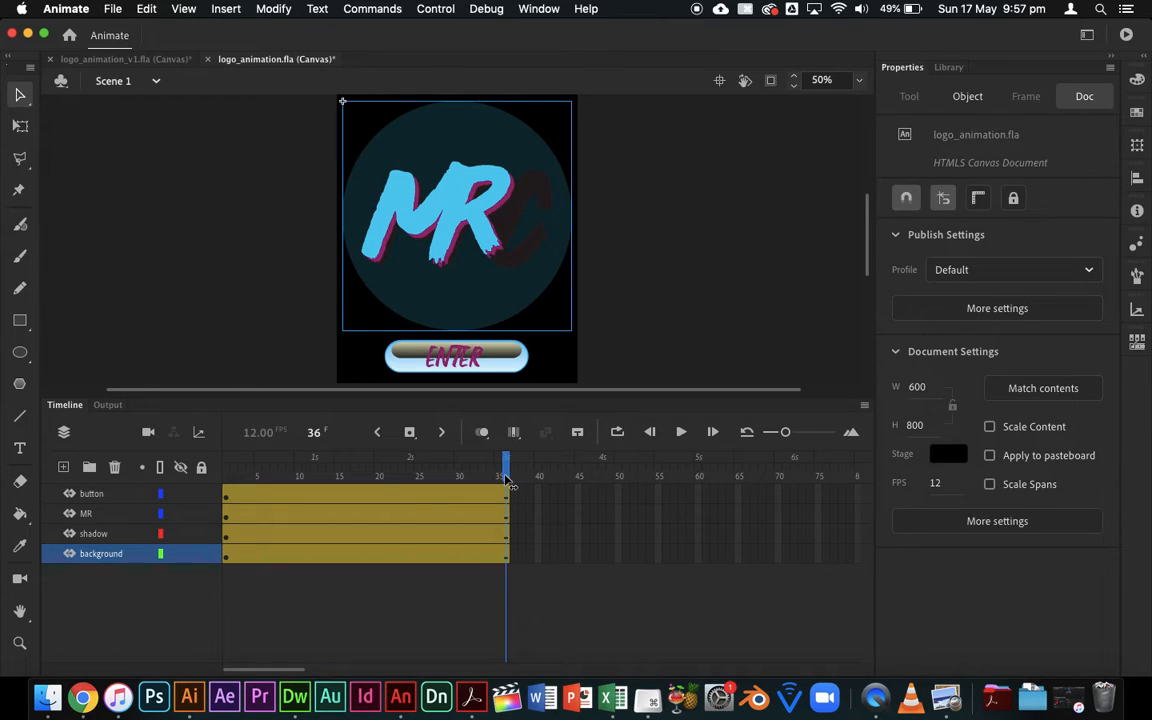
{"action": "left_click", "coordinate": [530, 295]}
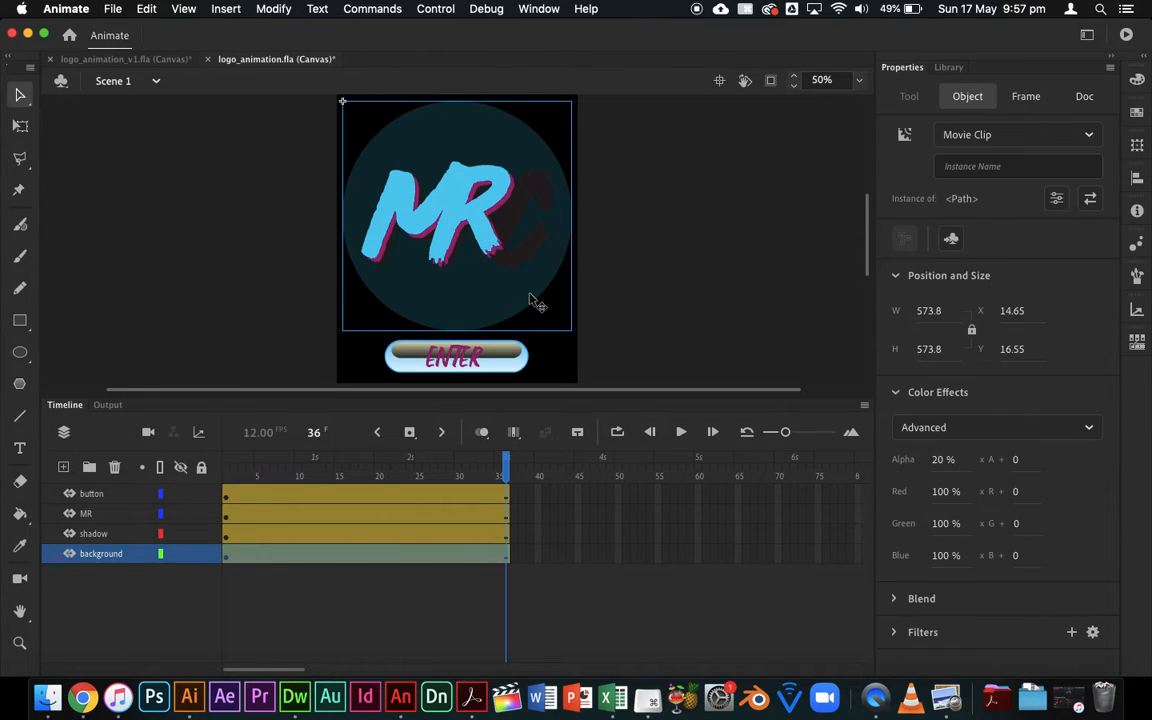
{"action": "left_click_drag", "start_coordinate": [430, 467], "coordinate": [226, 456]}
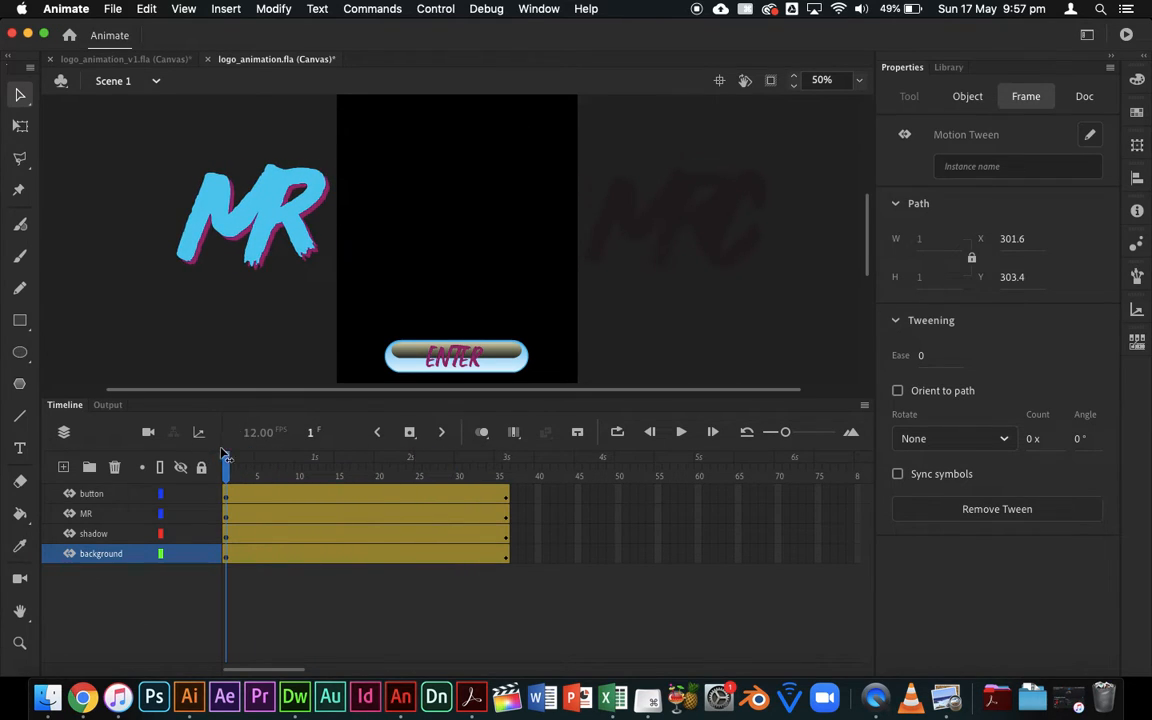
Step: At frame 1, apply the Alpha colour effect to the ENTER button and set it to 0%
{"action": "left_click", "coordinate": [388, 345]}
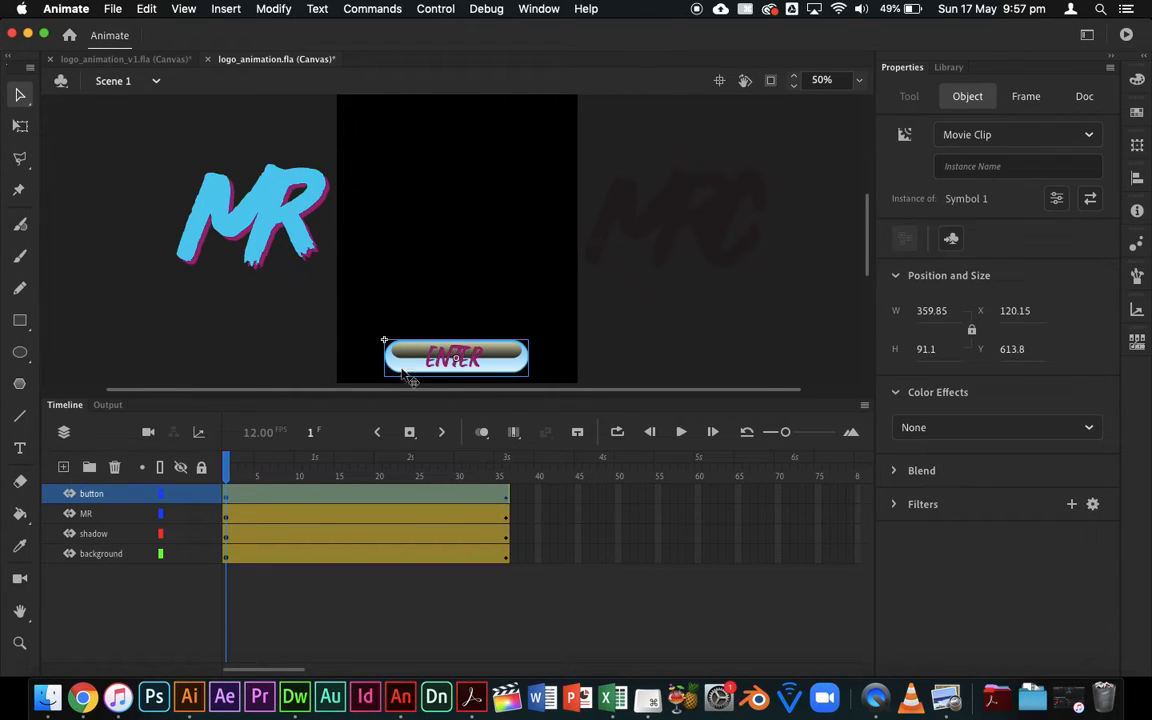
{"action": "left_click", "coordinate": [920, 429]}
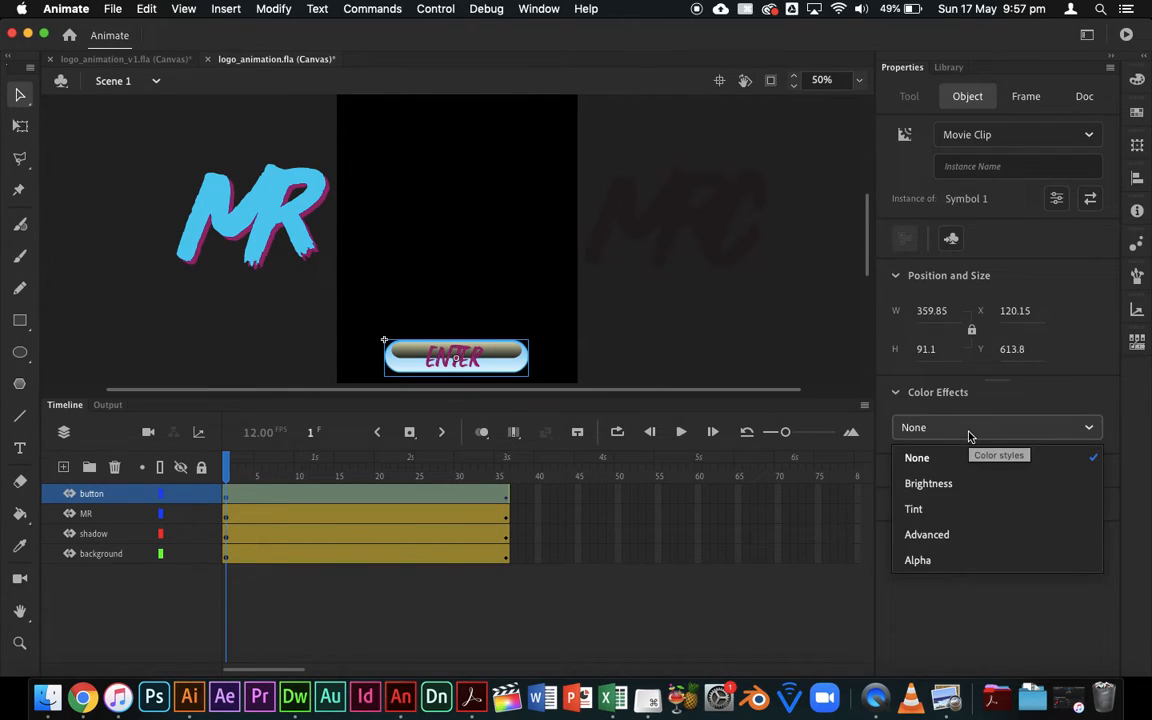
{"action": "left_click", "coordinate": [951, 560]}
{"action": "left_click_drag", "start_coordinate": [983, 475], "coordinate": [815, 478]}
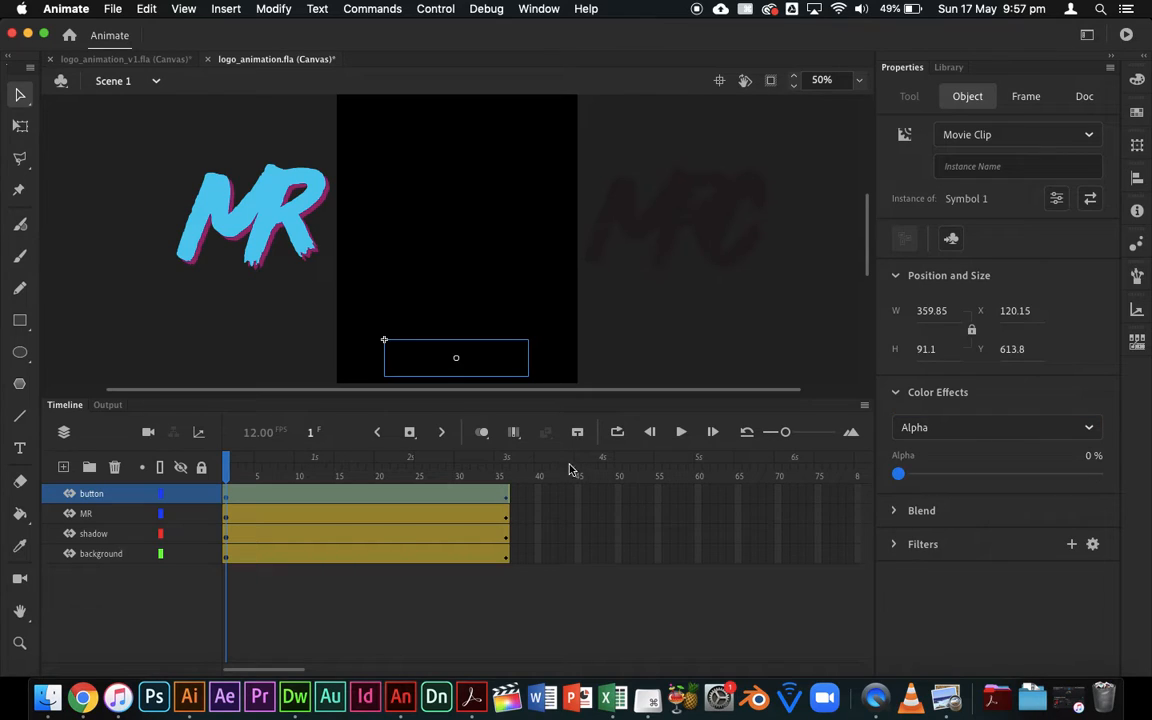
Step: Try to raise the ENTER button's alpha at frame 36, and undo the change
{"action": "left_click", "coordinate": [506, 474]}
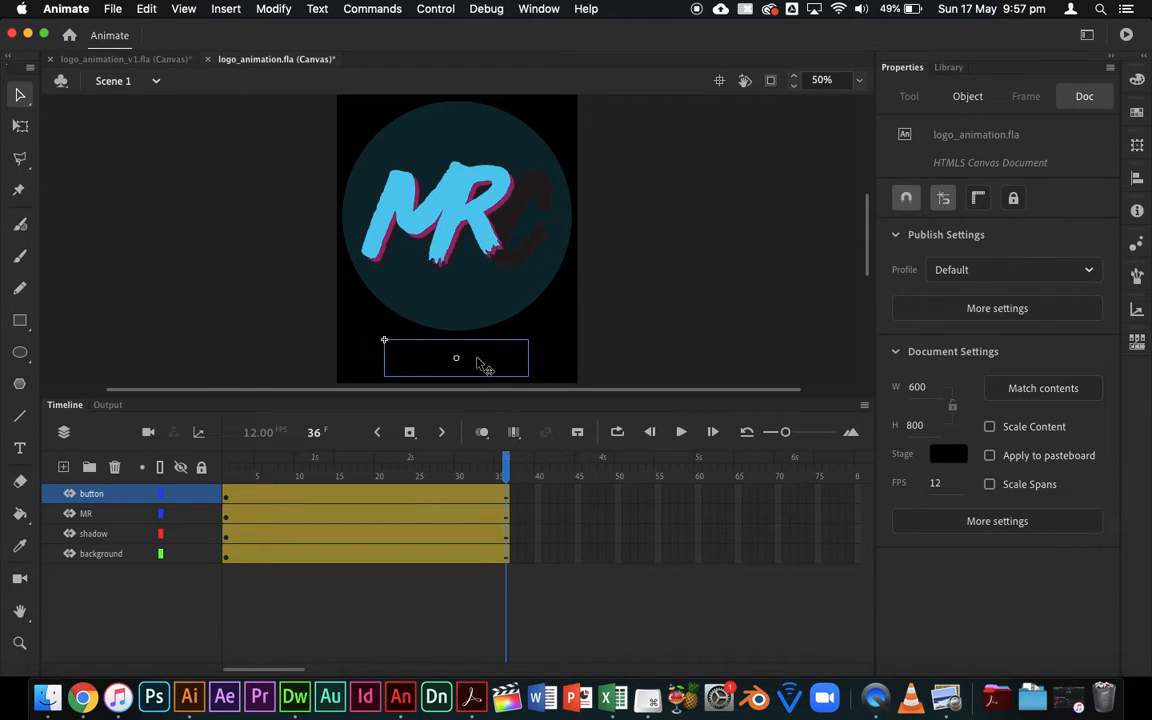
{"action": "left_click", "coordinate": [480, 363]}
{"action": "left_click_drag", "start_coordinate": [898, 473], "coordinate": [1097, 473]}
{"action": "left_click_drag", "start_coordinate": [443, 479], "coordinate": [506, 458]}
{"action": "key", "text": "super+z"}
{"action": "key", "text": "super+z"}
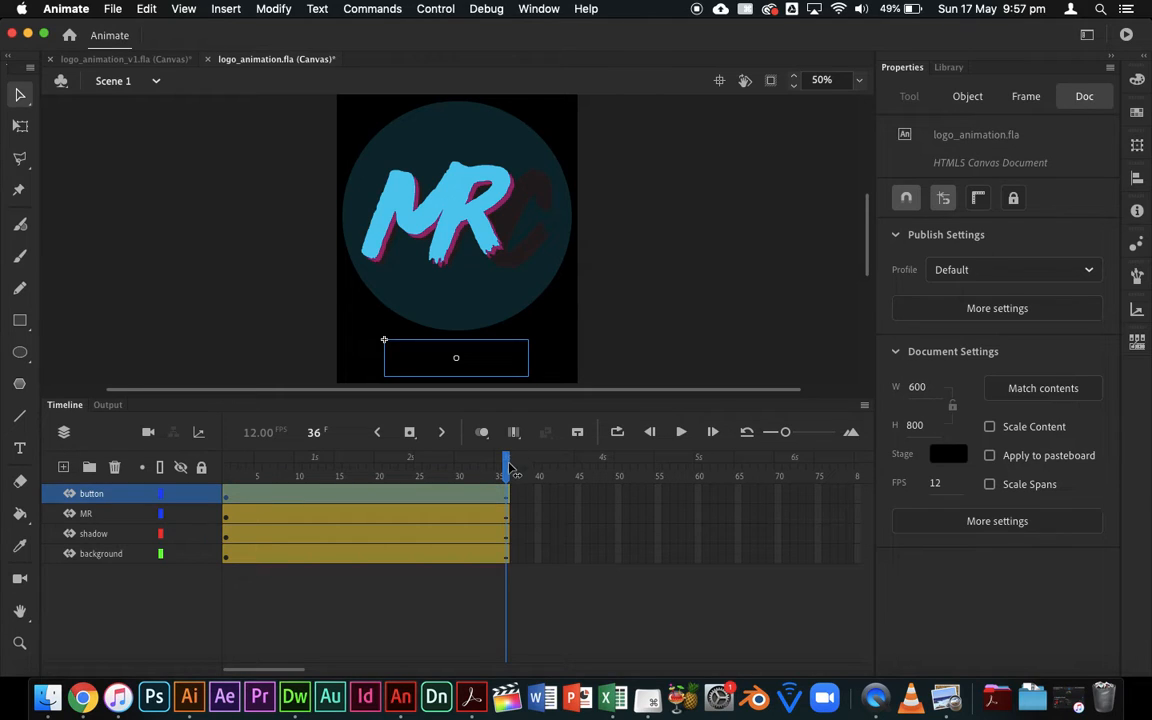
Step: Check the ENTER button's Alpha colour effect at frame 1
{"action": "left_click_drag", "start_coordinate": [512, 472], "coordinate": [236, 457]}
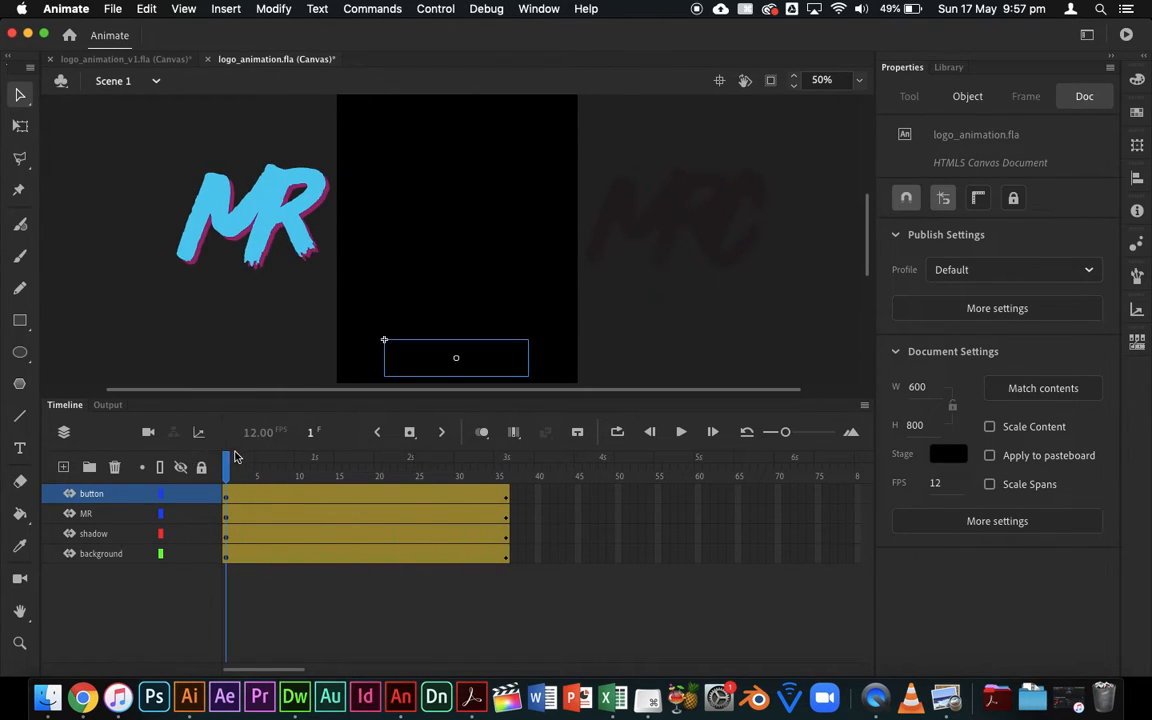
{"action": "left_click", "coordinate": [432, 355]}
{"action": "left_click", "coordinate": [928, 430]}
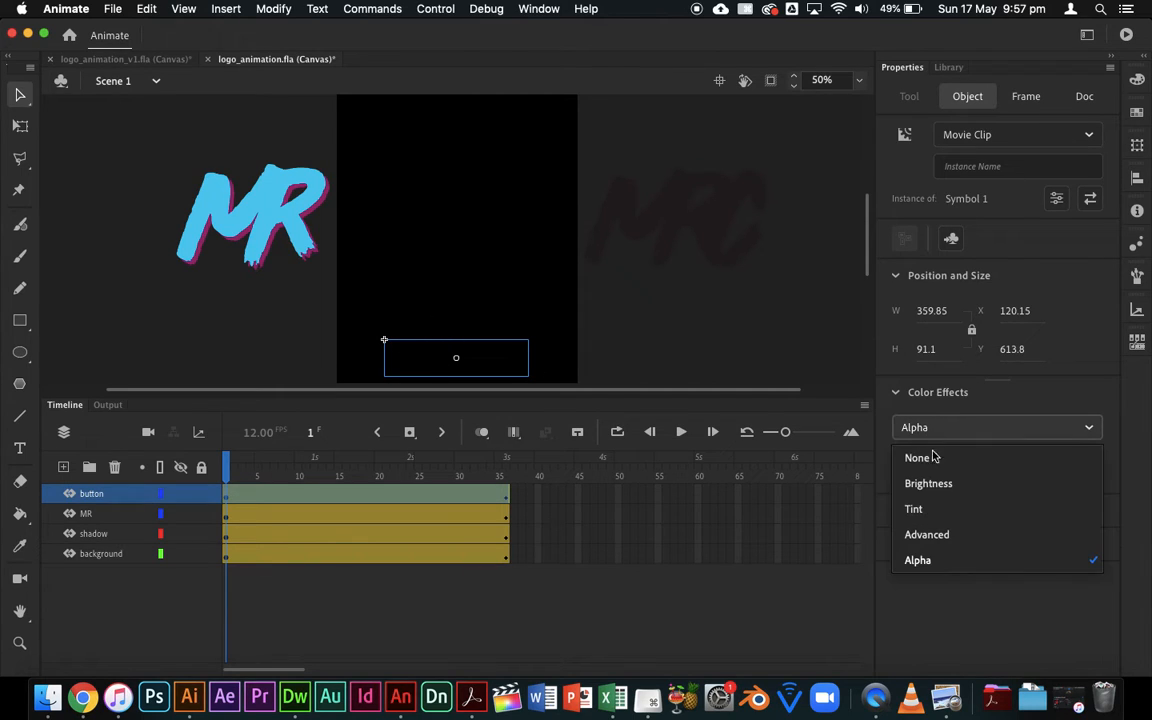
{"action": "left_click", "coordinate": [946, 560]}
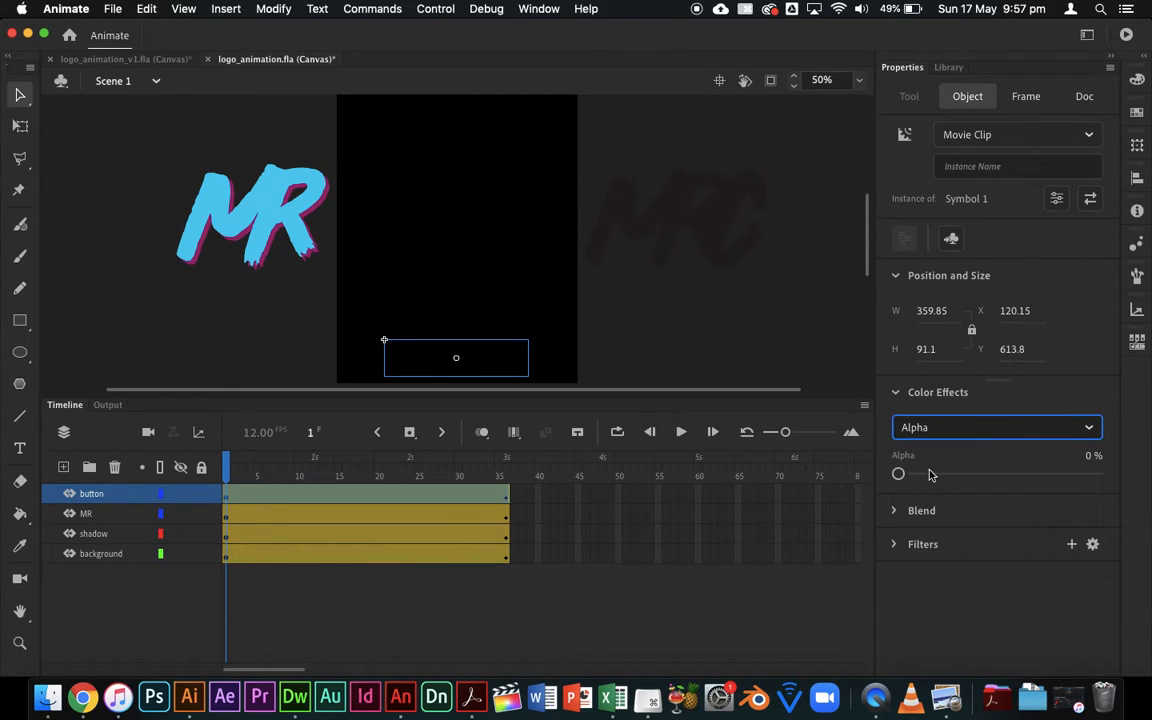
Step: At frame 36, set the ENTER button's alpha to 100% and preview the animation from frame 1
{"action": "left_click", "coordinate": [506, 474]}
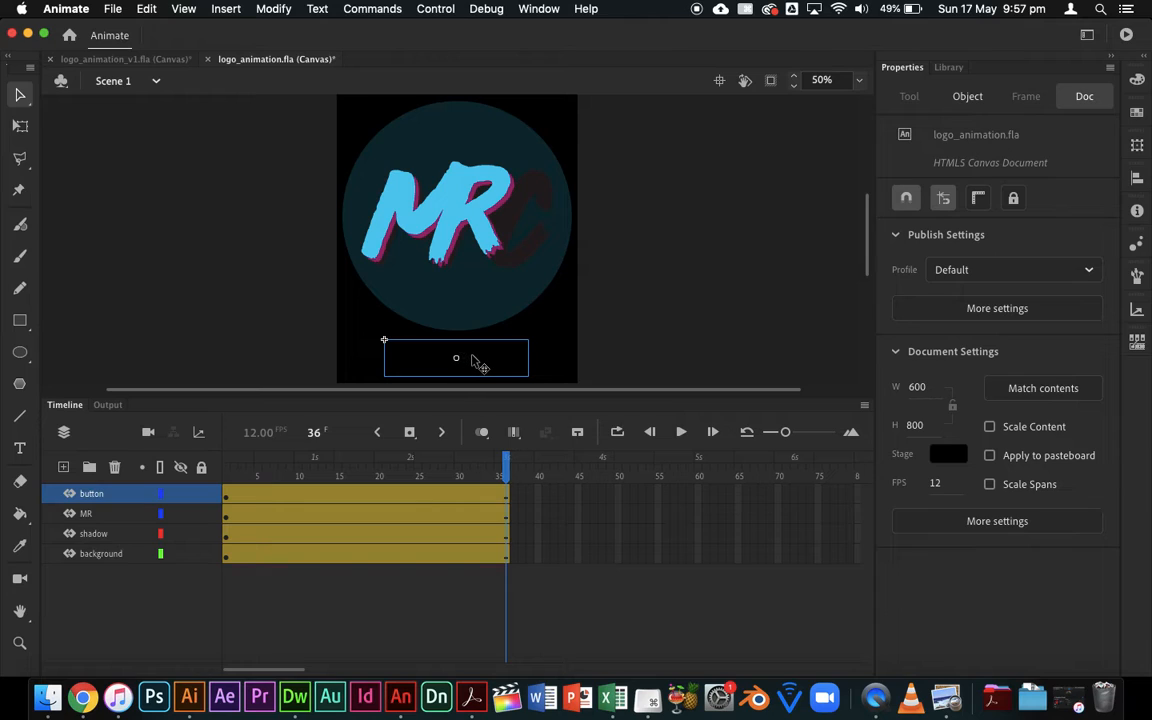
{"action": "left_click", "coordinate": [620, 358]}
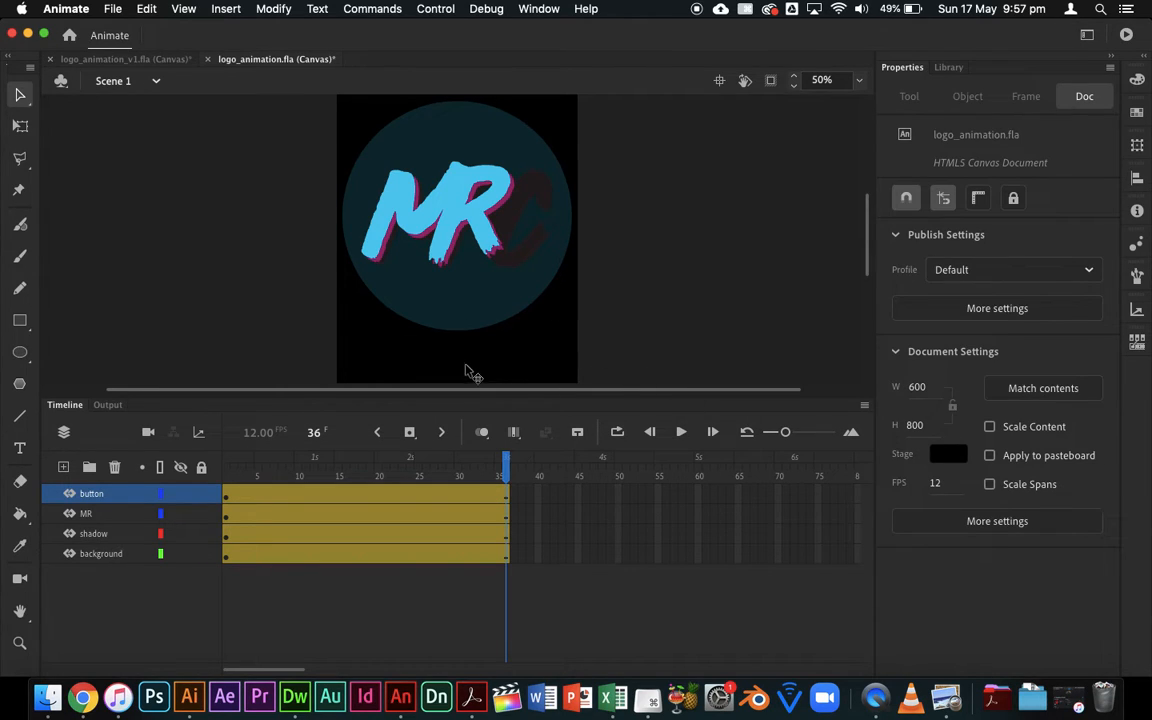
{"action": "left_click", "coordinate": [484, 359]}
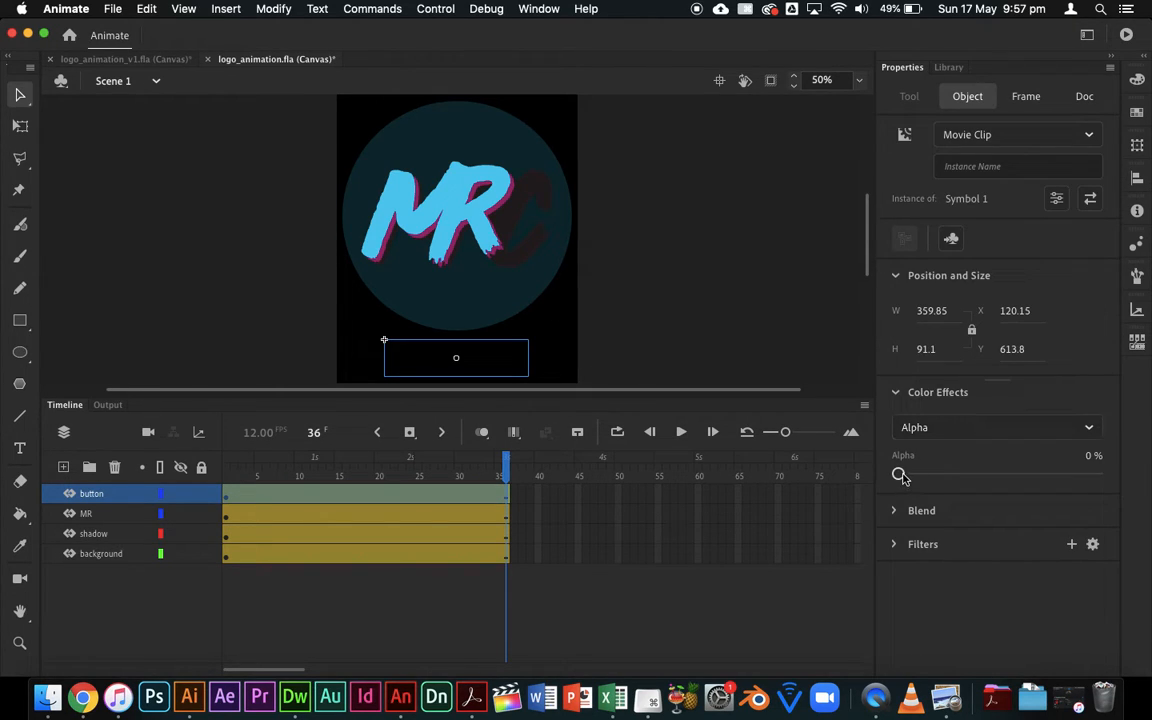
{"action": "left_click_drag", "start_coordinate": [900, 474], "coordinate": [1100, 478]}
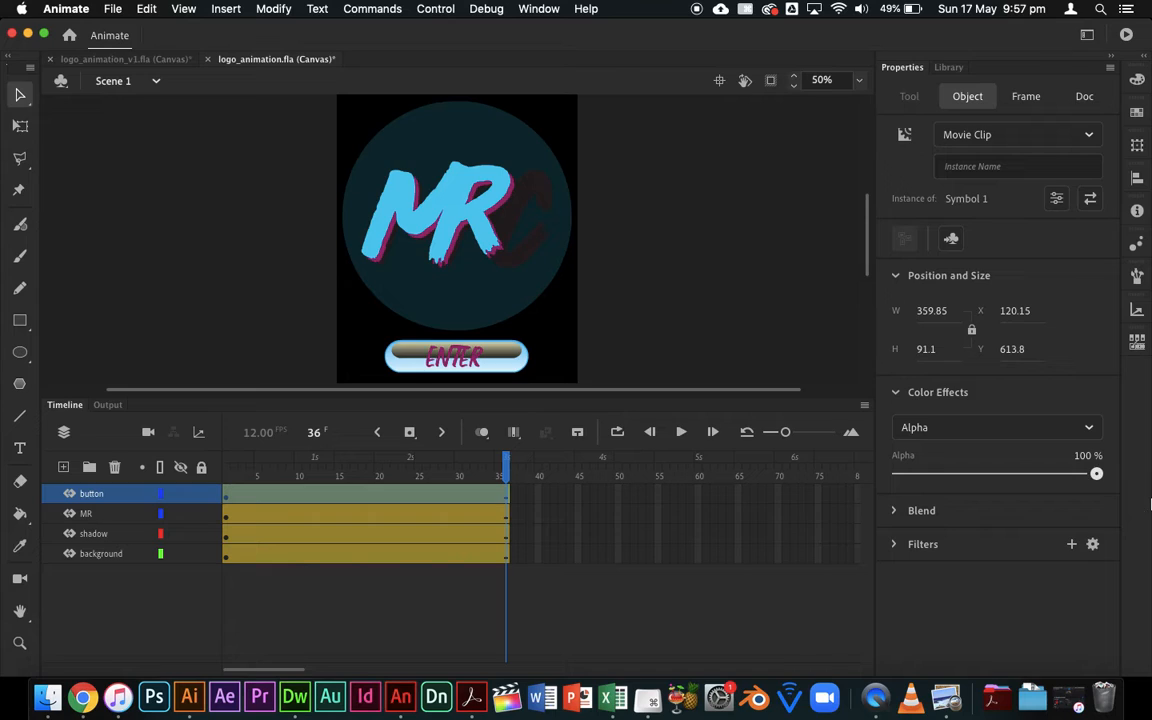
{"action": "left_click", "coordinate": [507, 465]}
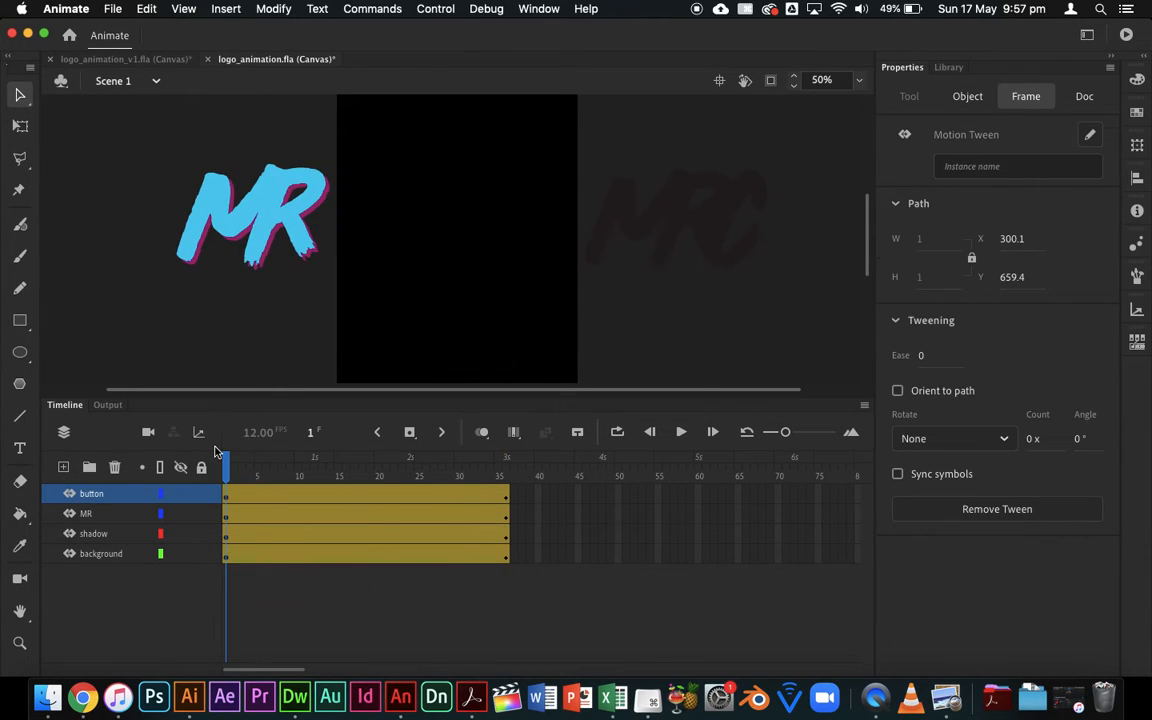
{"action": "left_click", "coordinate": [658, 355]}
{"action": "key", "text": "Return"}
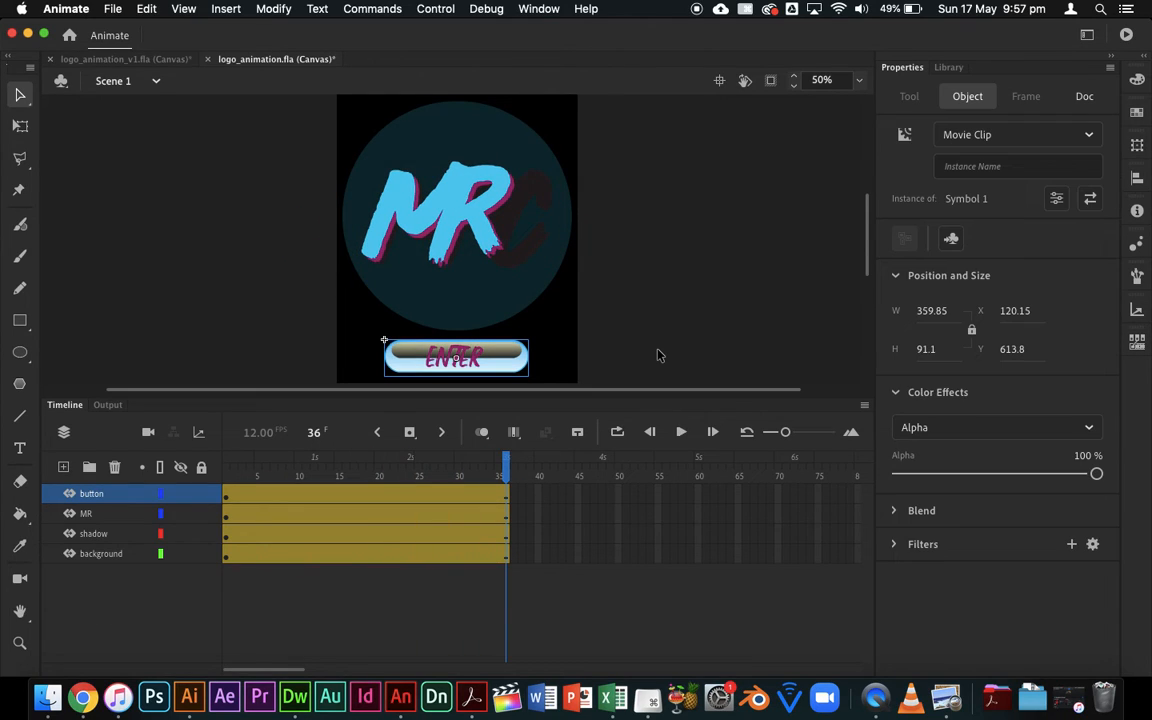
{"action": "left_click", "coordinate": [650, 355]}
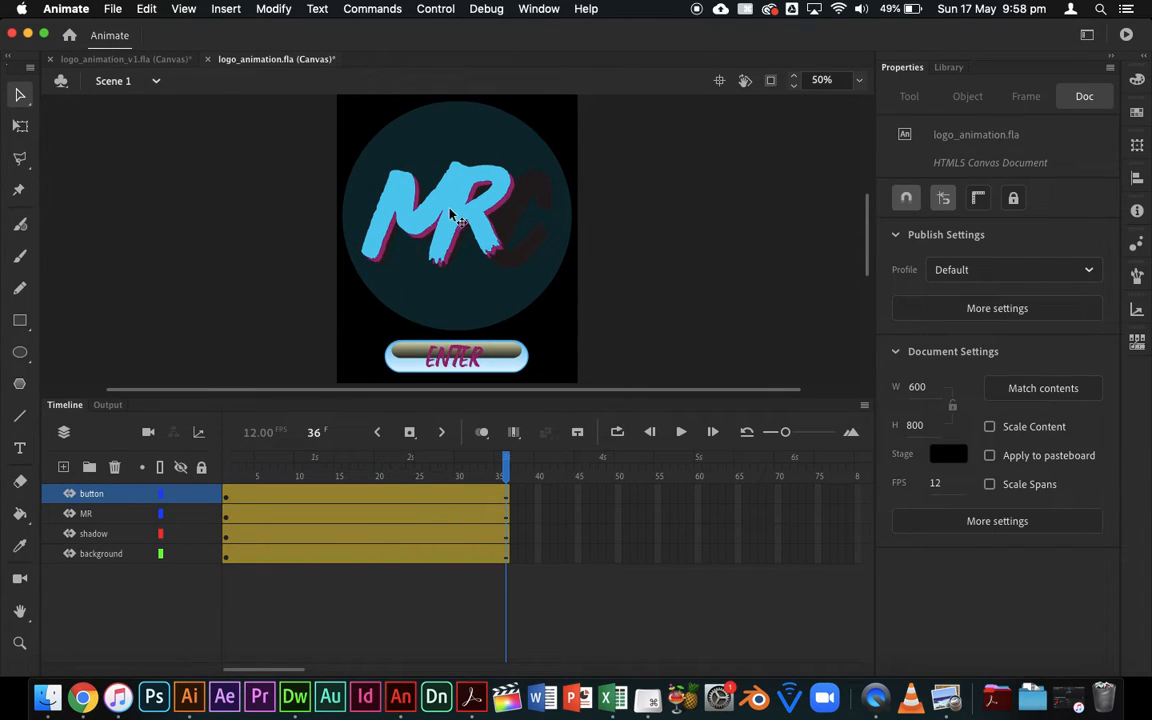
Step: Apply an ease-out to the MR logo's motion path
{"action": "left_click", "coordinate": [404, 186]}
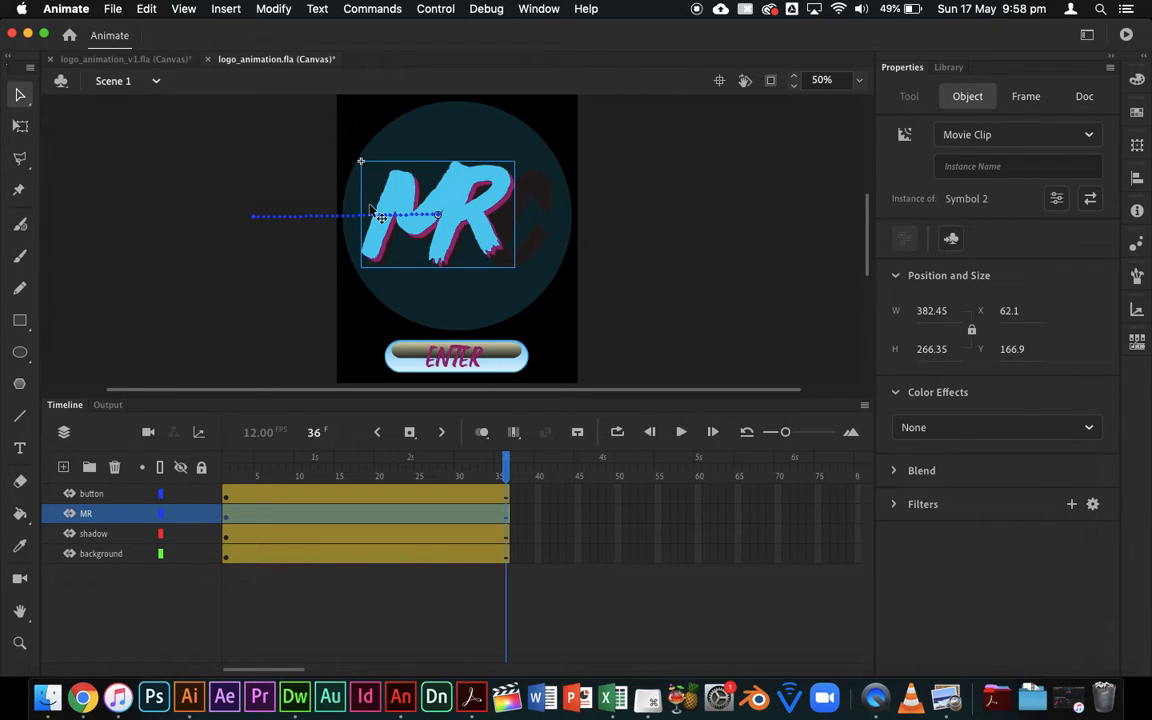
{"action": "left_click", "coordinate": [309, 218]}
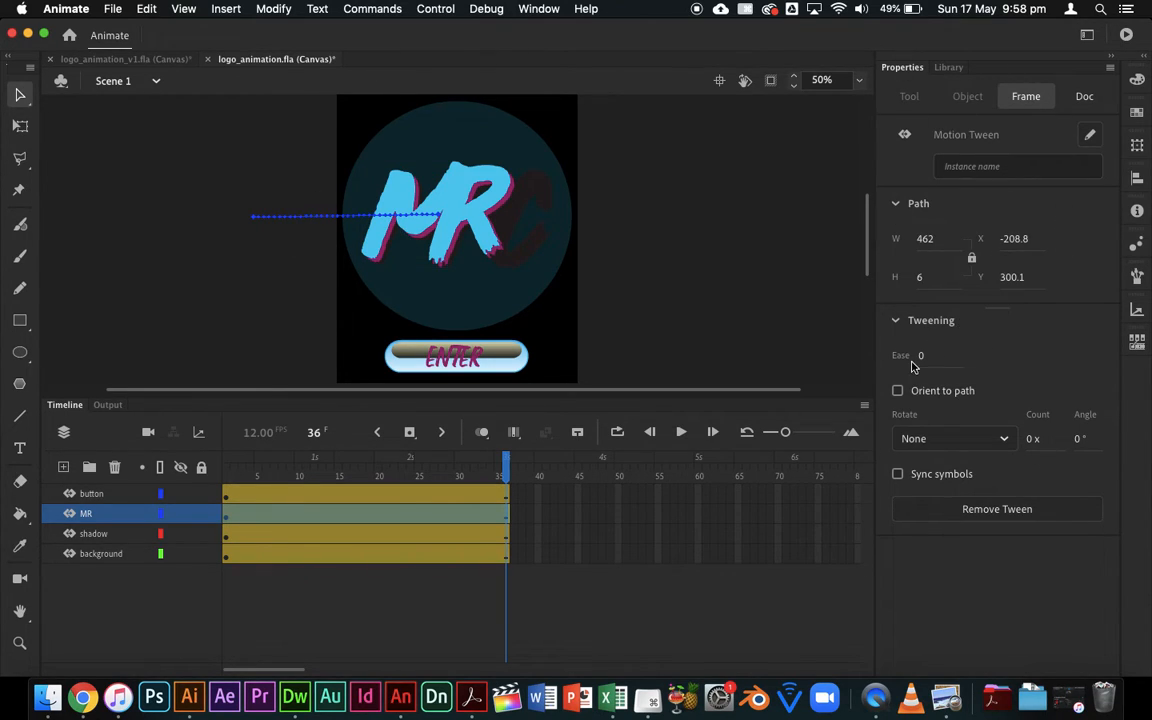
{"action": "left_click_drag", "start_coordinate": [914, 355], "coordinate": [1108, 365]}
Step: At frame 1, set the ease of the MRC shadow's motion path to 100 out
{"action": "left_click", "coordinate": [229, 467]}
{"action": "left_click", "coordinate": [700, 229]}
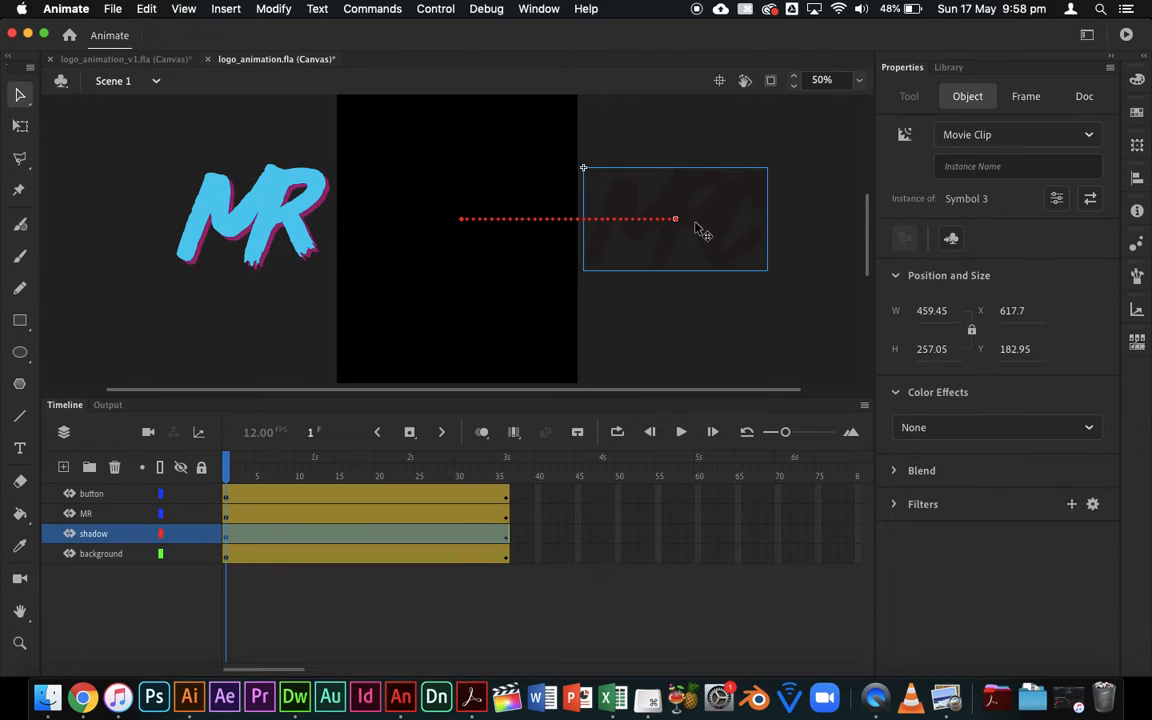
{"action": "left_click", "coordinate": [565, 228]}
{"action": "left_click_drag", "start_coordinate": [927, 355], "coordinate": [1098, 367]}
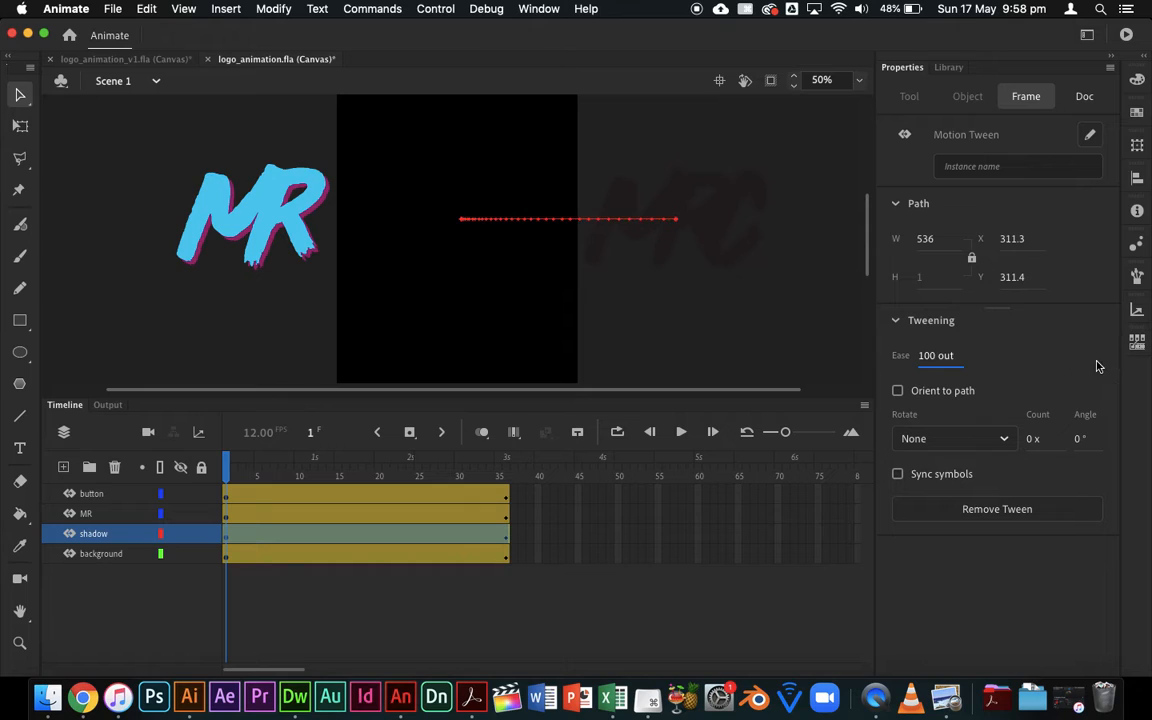
Step: Play the animation from frame 1 several times to examine the eased motion of the logo and shadow
{"action": "left_click", "coordinate": [225, 457]}
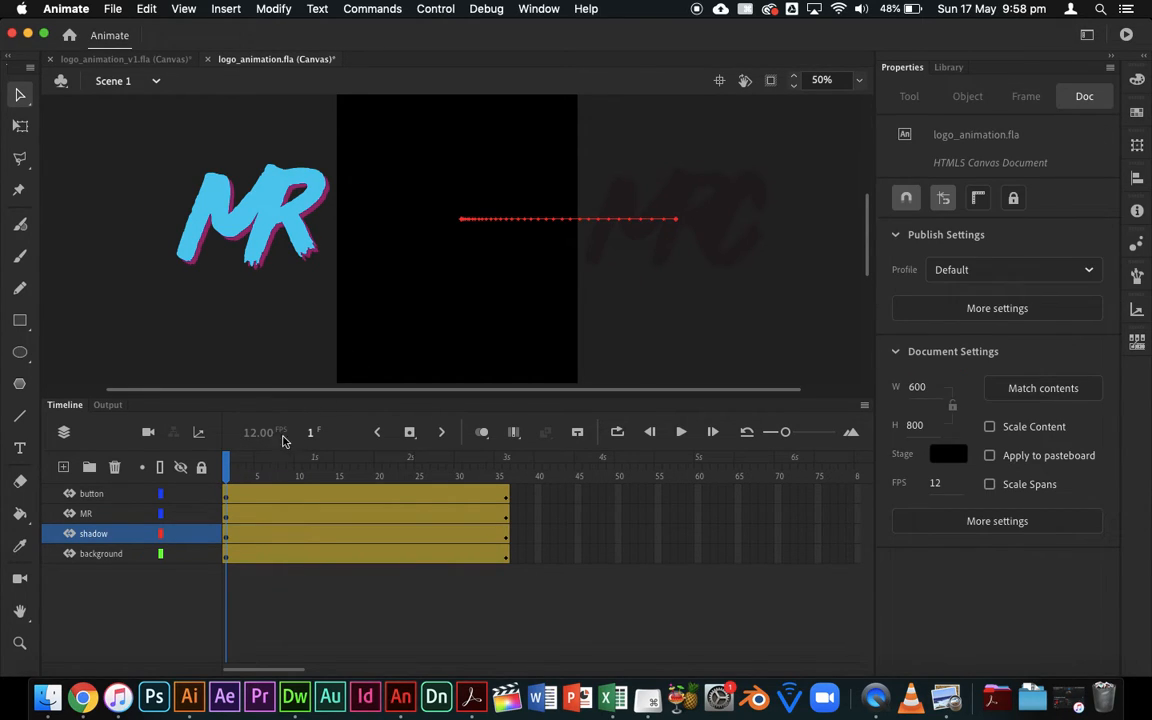
{"action": "key", "text": "Return"}
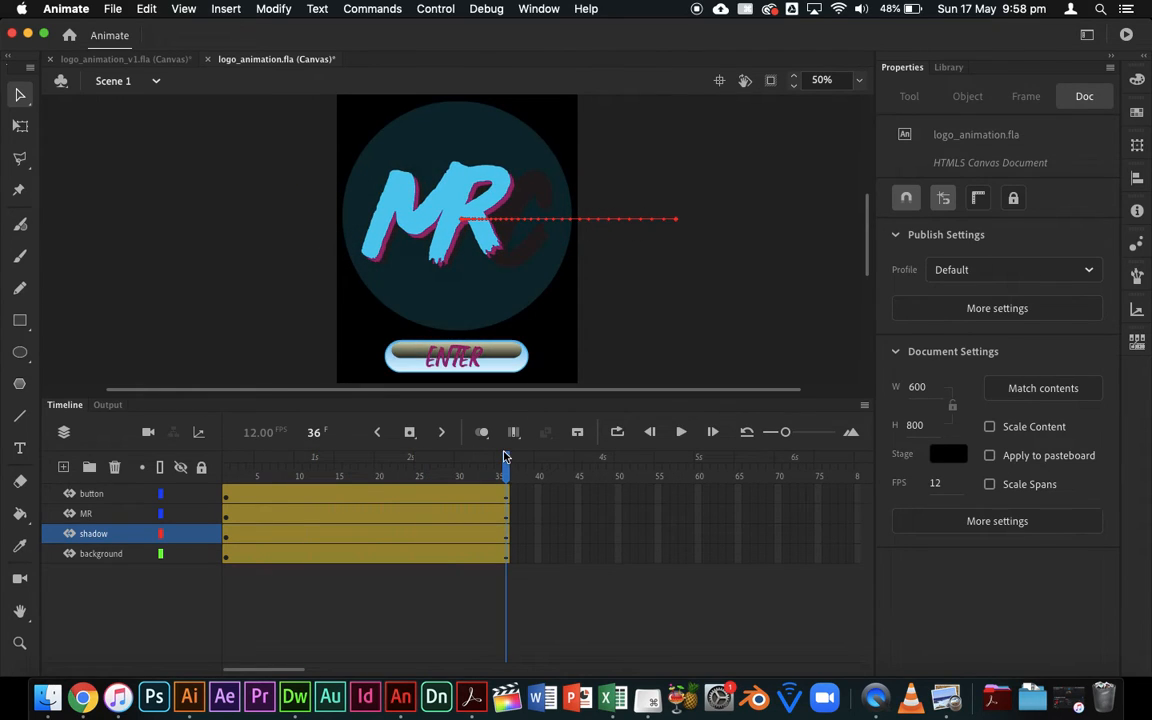
{"action": "key", "text": "Return"}
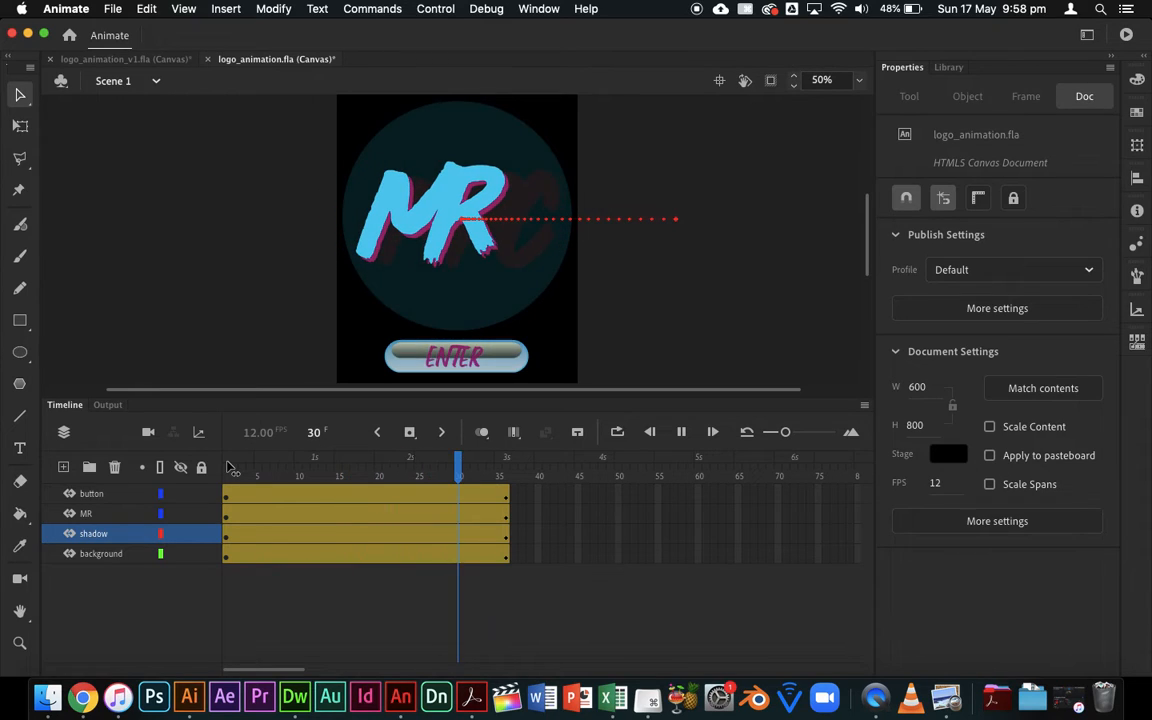
{"action": "left_click", "coordinate": [228, 468]}
{"action": "key", "text": "Return"}
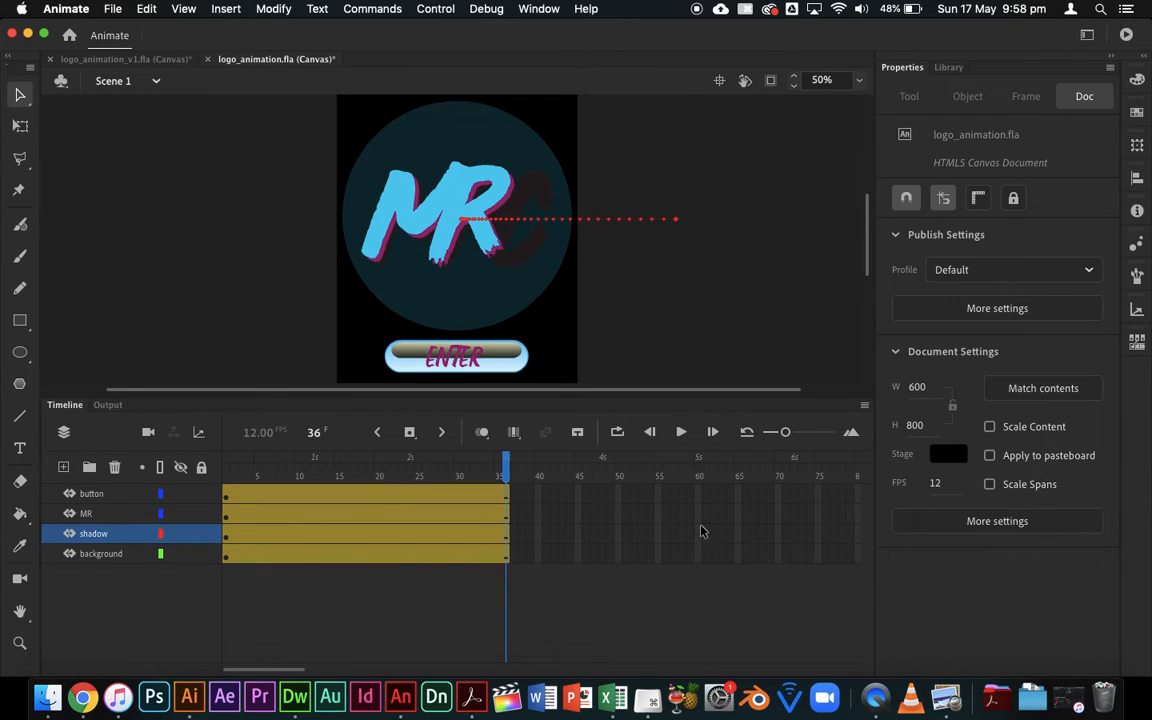
Step: Insert frames up to frame 60 on all four layers and preview the extended animation
{"action": "left_click_drag", "start_coordinate": [700, 493], "coordinate": [700, 556]}
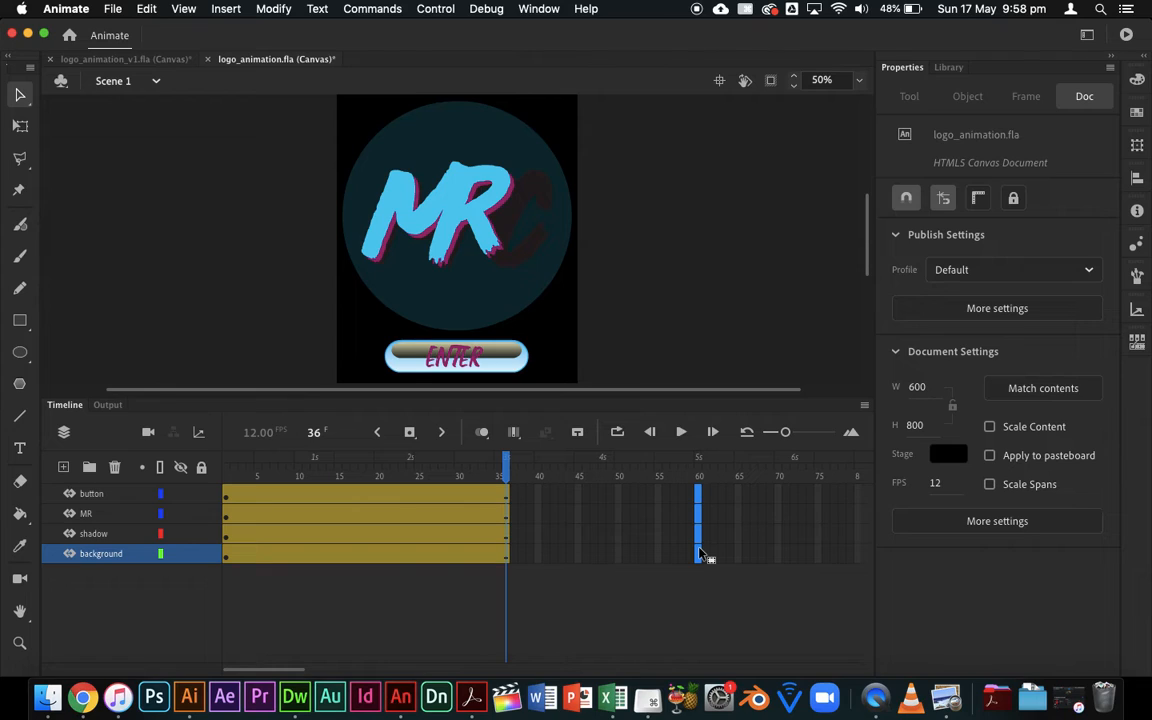
{"action": "right_click", "coordinate": [699, 550]}
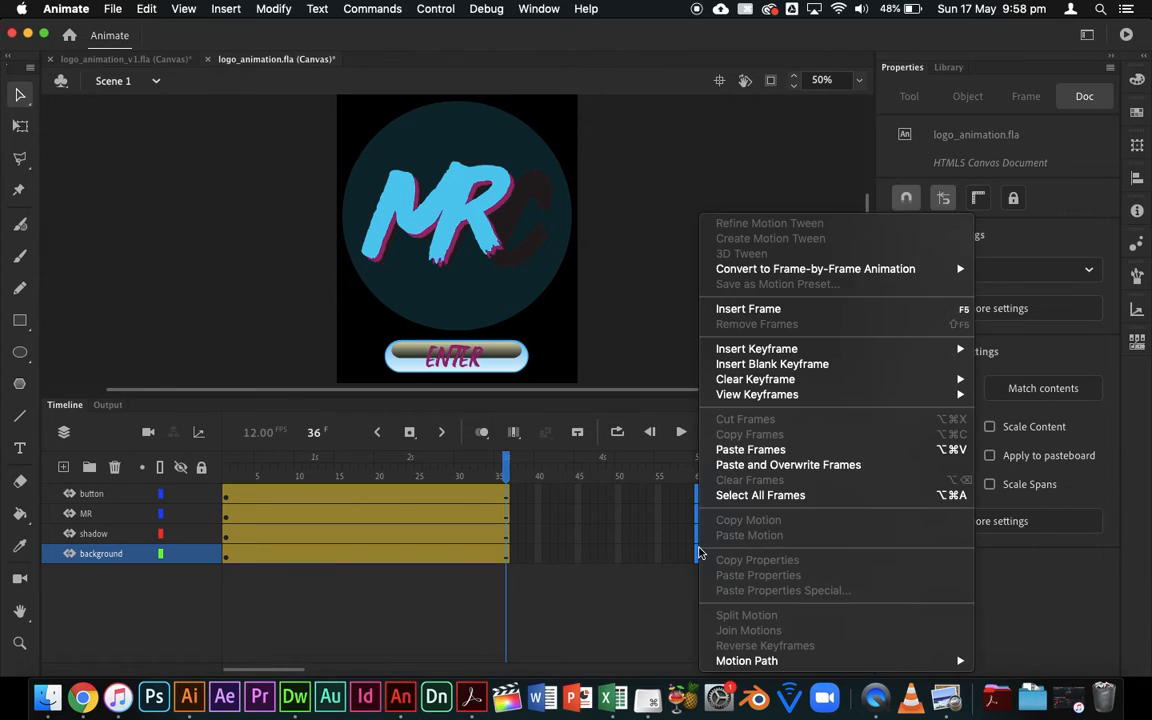
{"action": "left_click", "coordinate": [785, 309]}
{"action": "key", "text": "Return"}
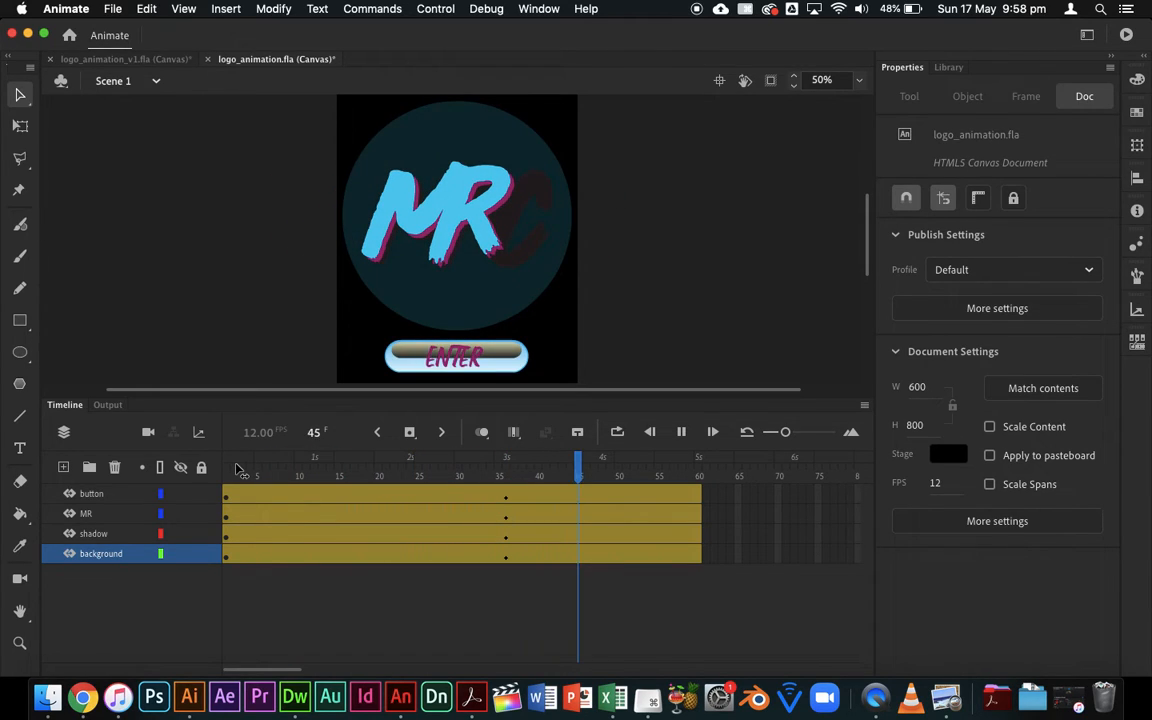
{"action": "key", "text": "Return"}
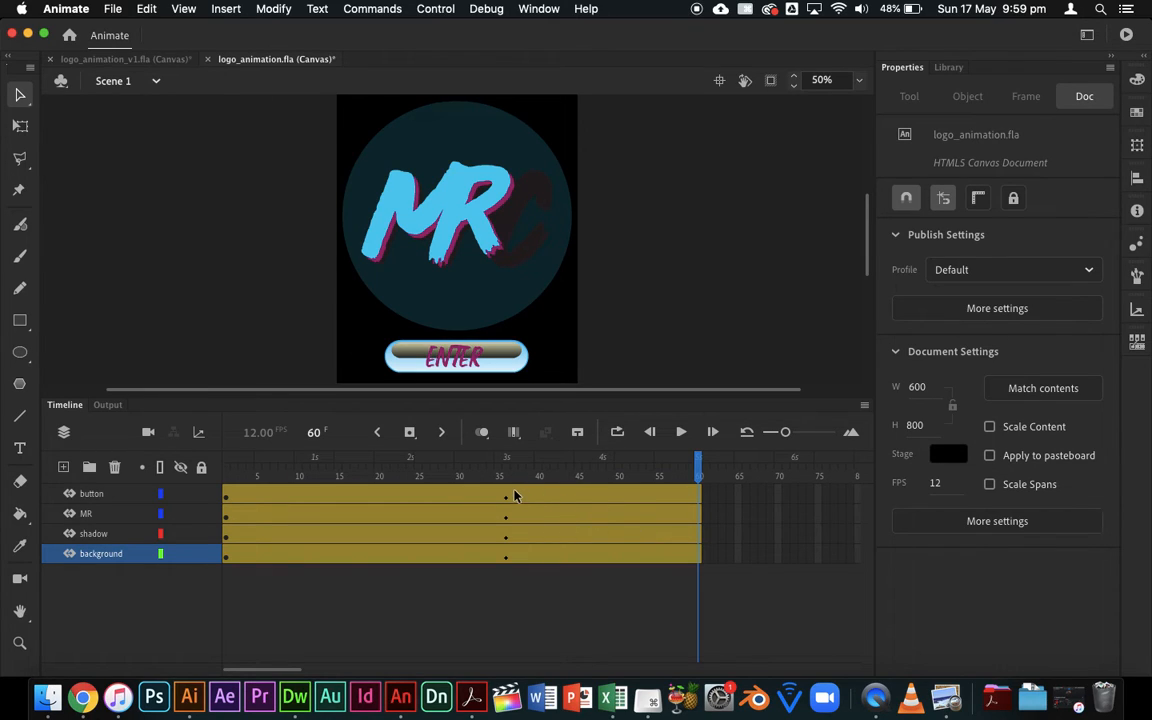
Step: Split the motion at frame 37 on all four layers and return to the timeline view
{"action": "left_click", "coordinate": [514, 496]}
{"action": "left_click_drag", "start_coordinate": [515, 558], "coordinate": [515, 497]}
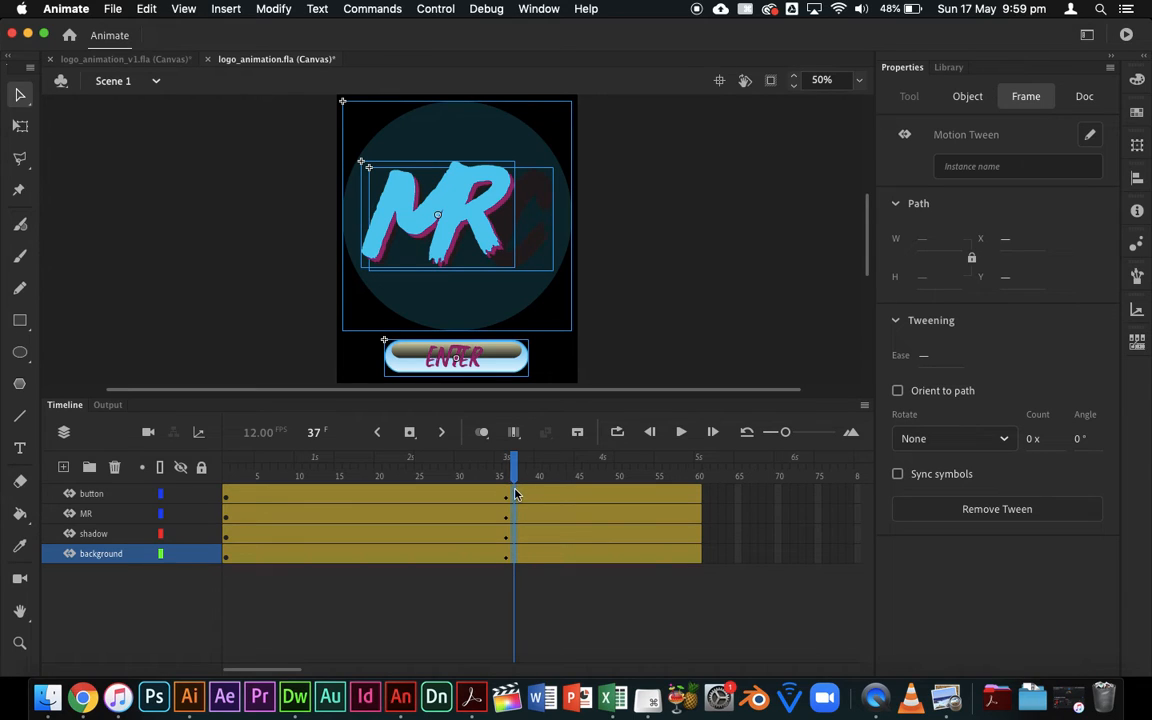
{"action": "right_click", "coordinate": [514, 496]}
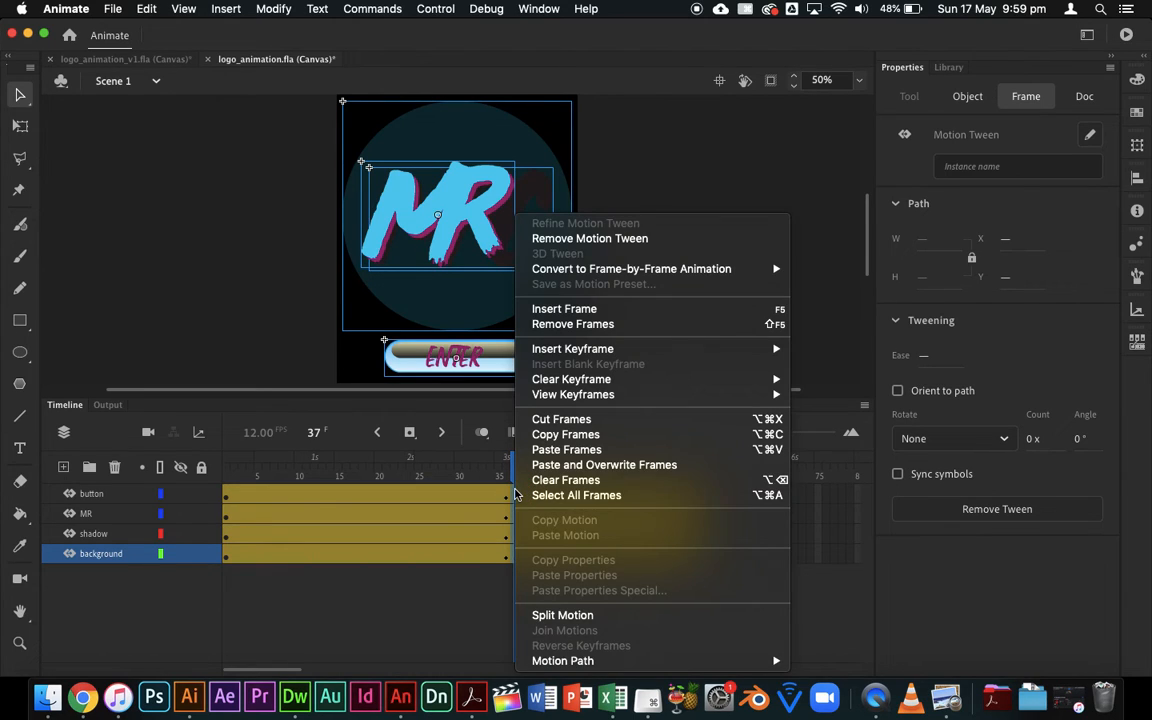
{"action": "left_click", "coordinate": [594, 616]}
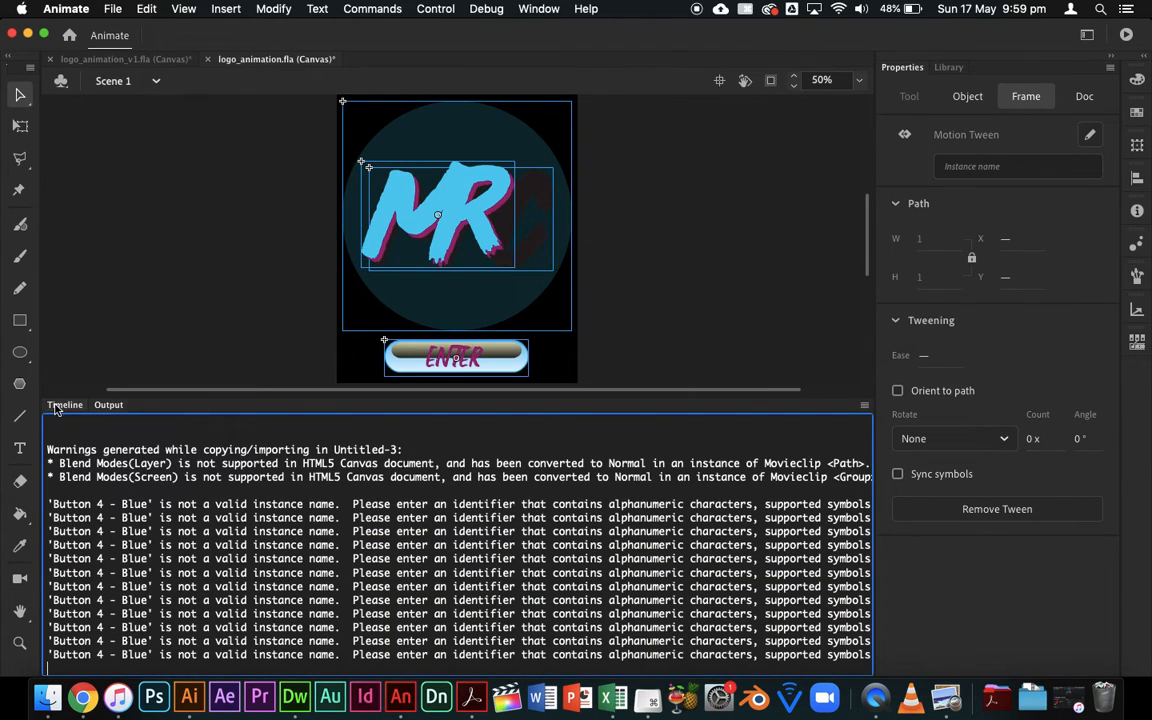
{"action": "left_click", "coordinate": [60, 405]}
Step: Play the animation from frame 1 to check the playback across the split tweens
{"action": "left_click_drag", "start_coordinate": [515, 470], "coordinate": [190, 465]}
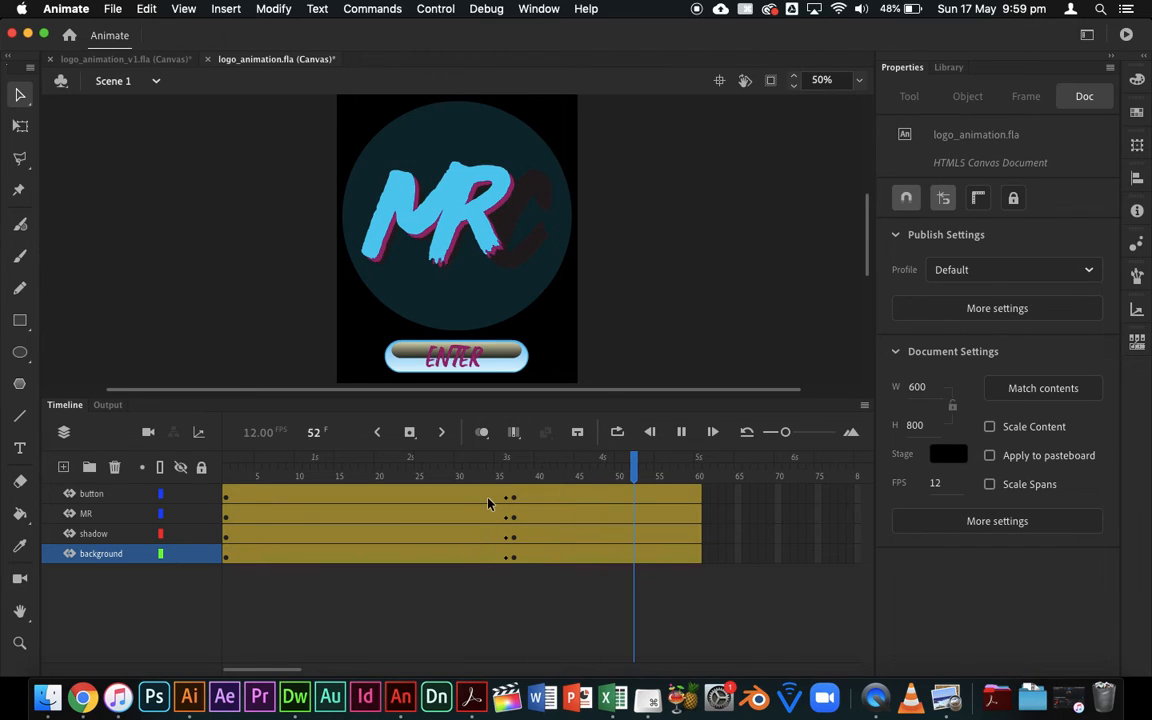
{"action": "left_click", "coordinate": [226, 471]}
{"action": "key", "text": "Return"}
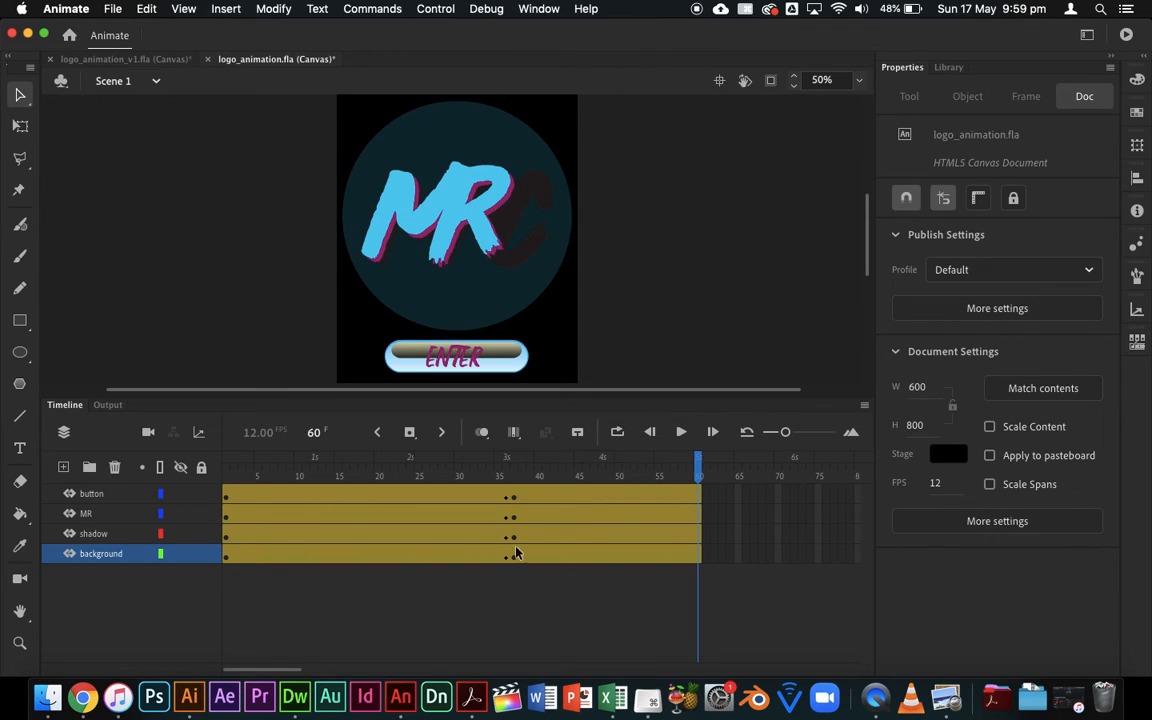
{"action": "left_click", "coordinate": [540, 557]}
{"action": "left_click", "coordinate": [574, 497]}
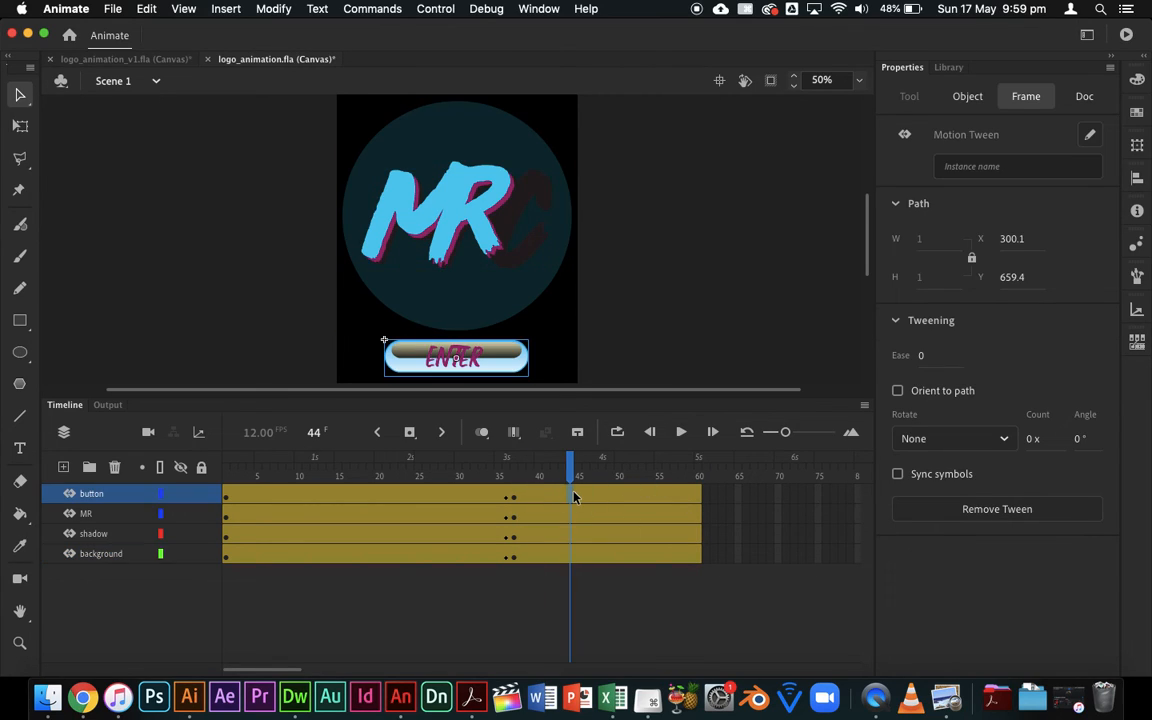
{"action": "right_click", "coordinate": [574, 497]}
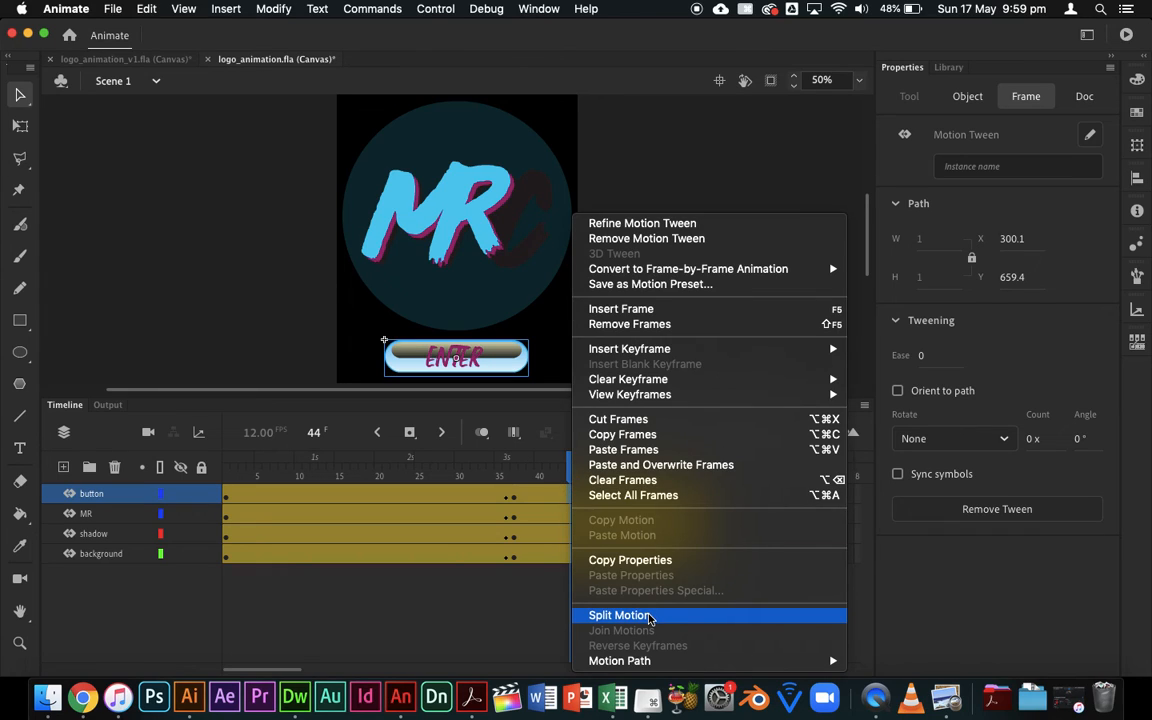
{"action": "left_click", "coordinate": [603, 569]}
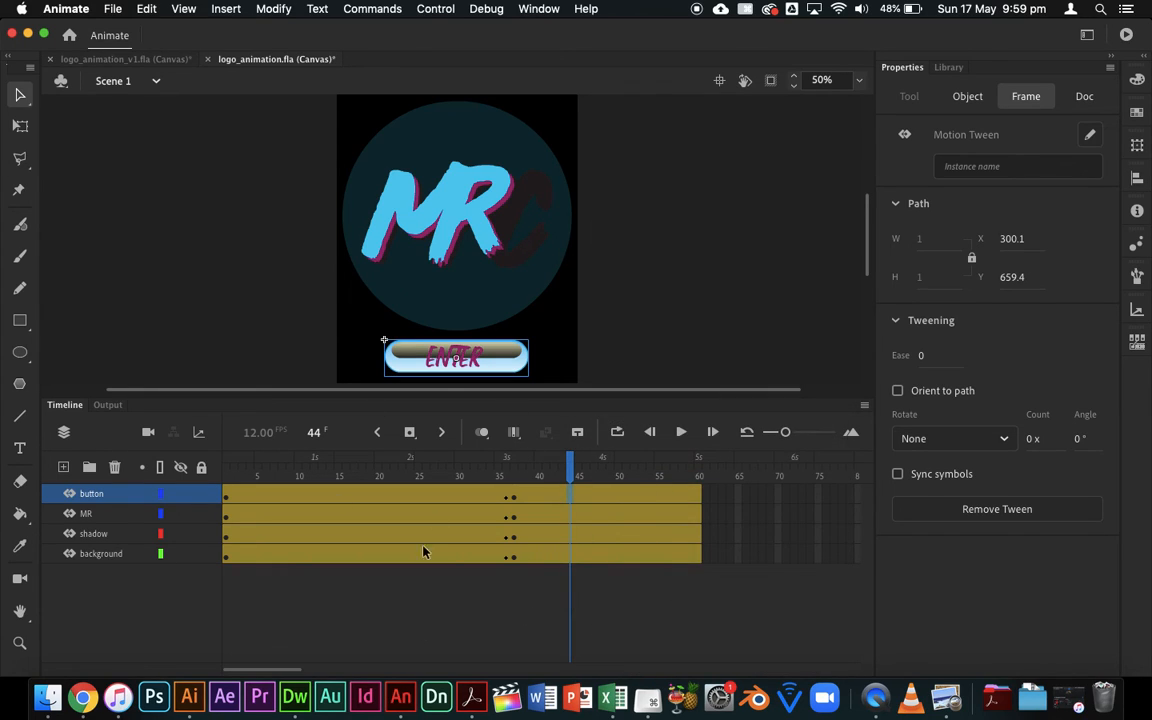
Step: Deselect the button layer's frame and return the playhead to frame 1
{"action": "left_click", "coordinate": [441, 630]}
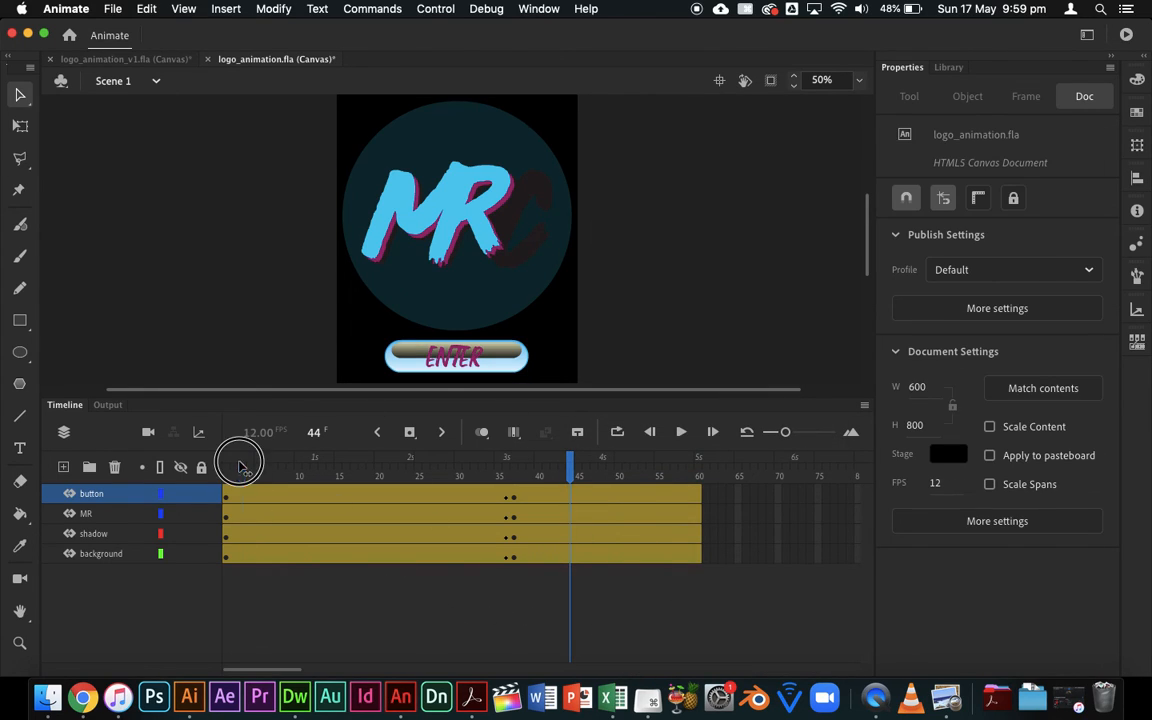
{"action": "left_click_drag", "start_coordinate": [240, 465], "coordinate": [218, 450]}
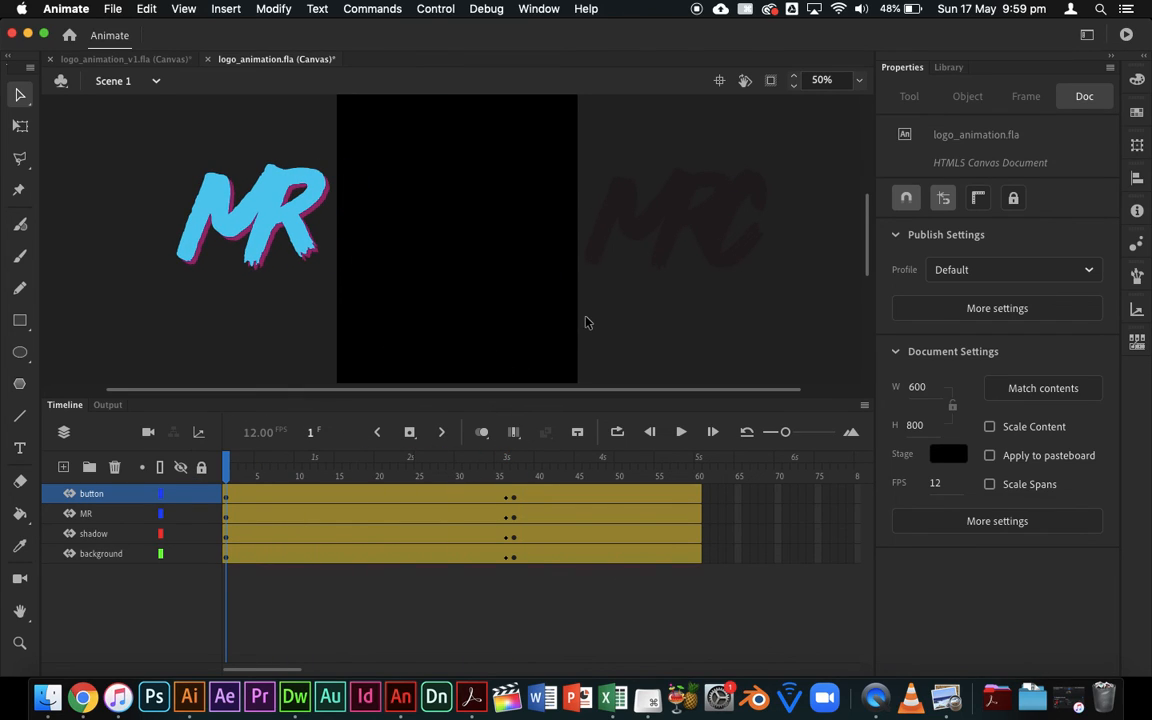